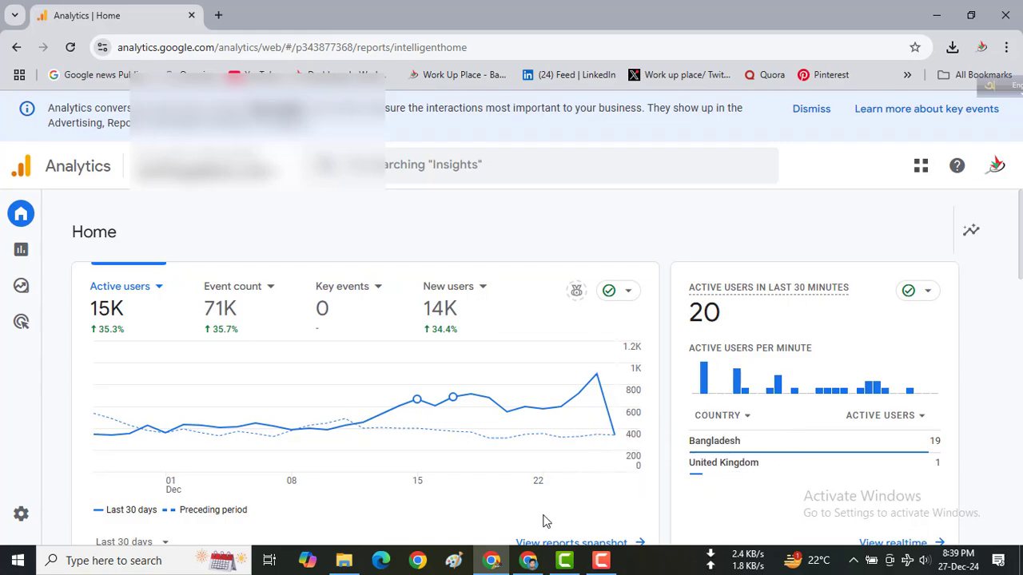
- Switch to the ssitbari.com blog window and look through its recent Banglalink posts
{"action": "left_click", "coordinate": [527, 560]}
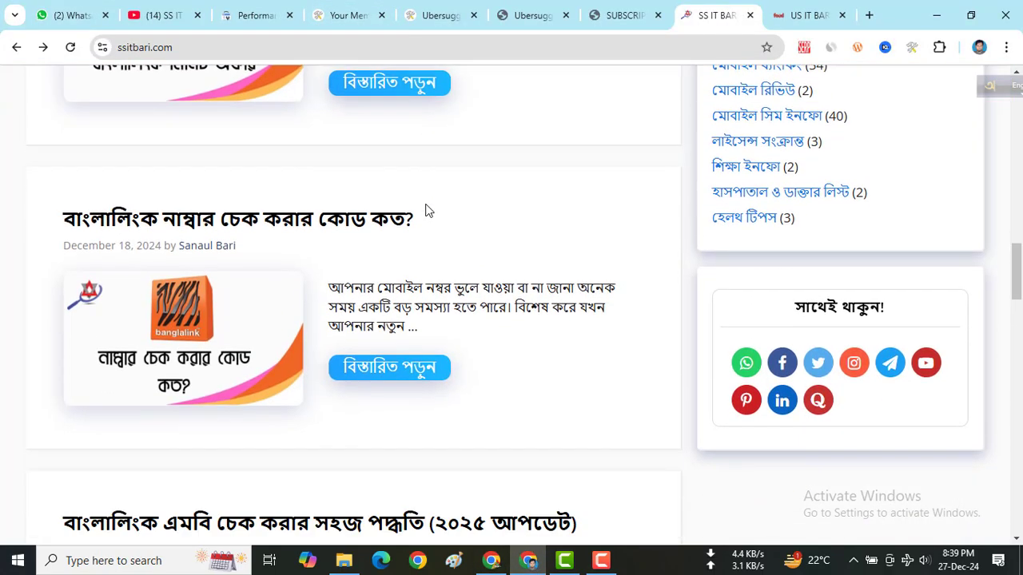
{"action": "scroll", "coordinate": [430, 206], "scroll_direction": "down", "scroll_amount": 2}
{"action": "scroll", "coordinate": [426, 207], "scroll_direction": "up", "scroll_amount": 1}
{"action": "scroll", "coordinate": [424, 206], "scroll_direction": "up", "scroll_amount": 3}
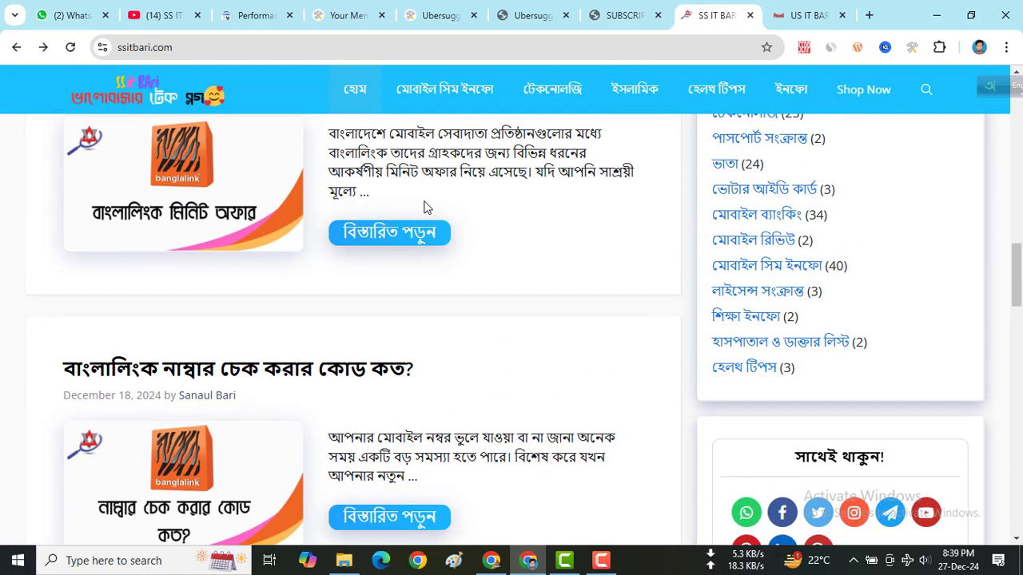
{"action": "scroll", "coordinate": [426, 207], "scroll_direction": "up", "scroll_amount": 1}
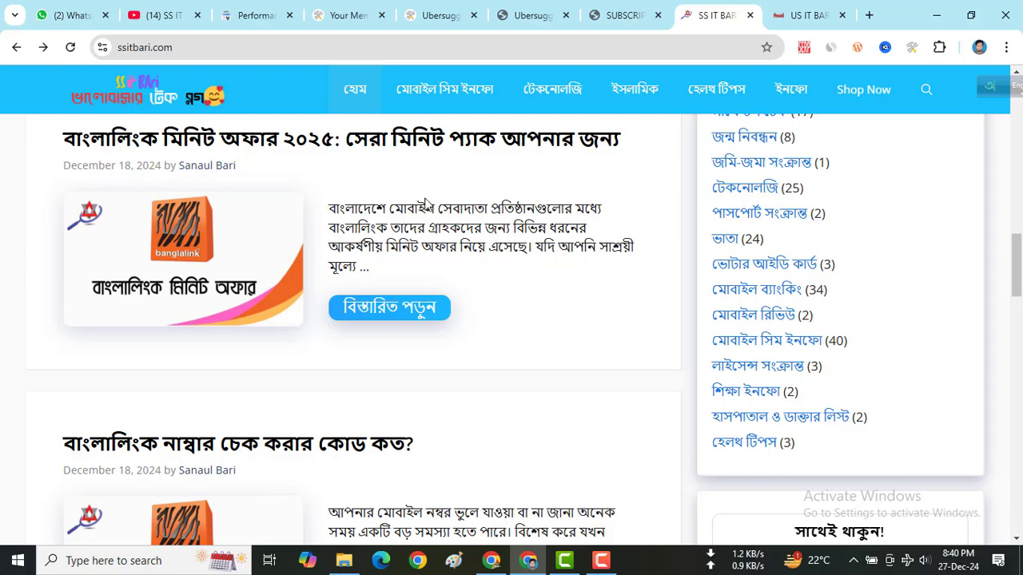
{"action": "scroll", "coordinate": [423, 200], "scroll_direction": "down", "scroll_amount": 3}
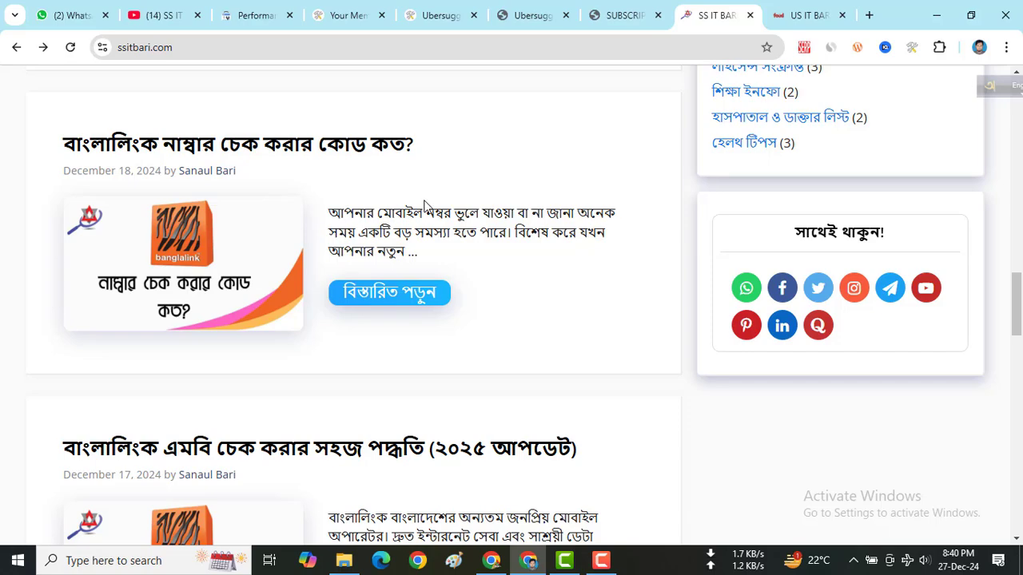
- Switch back to Google Analytics, reload the Home page and examine the active users overview and real-time cards
{"action": "left_click", "coordinate": [496, 559]}
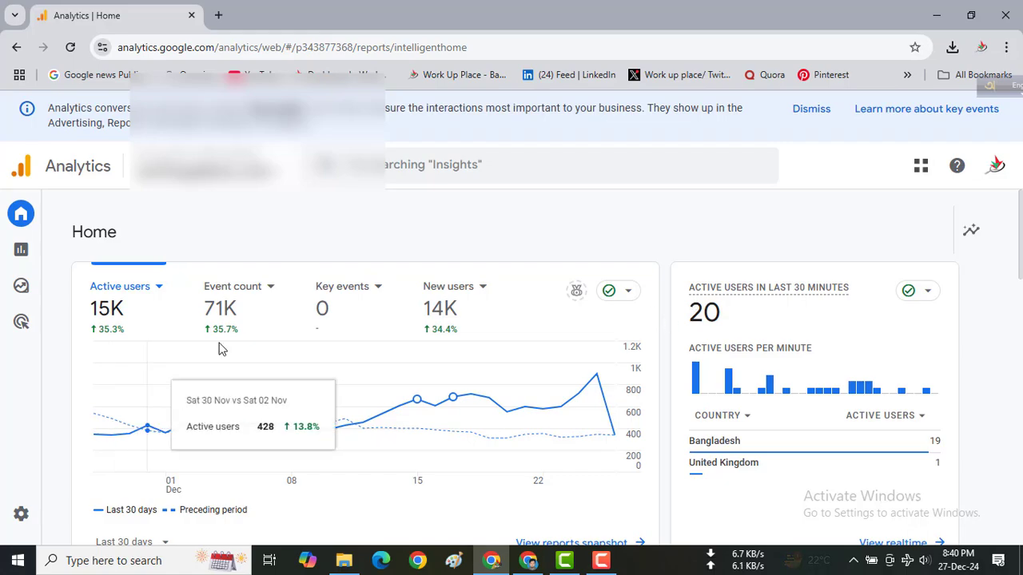
{"action": "scroll", "coordinate": [385, 269], "scroll_direction": "down", "scroll_amount": 1}
{"action": "scroll", "coordinate": [385, 269], "scroll_direction": "down", "scroll_amount": 1}
{"action": "right_click", "coordinate": [418, 212]}
{"action": "left_click", "coordinate": [455, 267]}
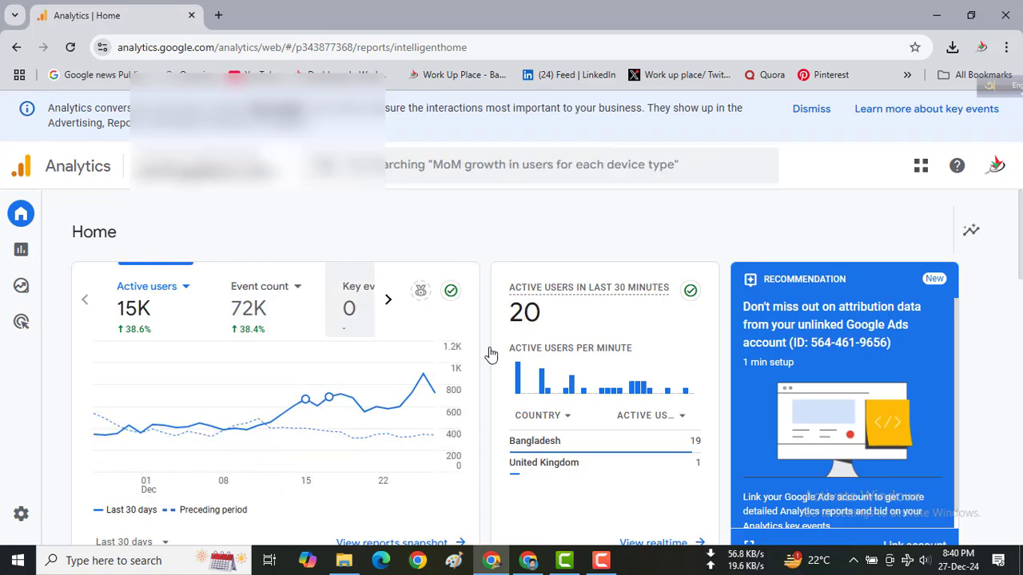
{"action": "mouse_move", "coordinate": [638, 392]}
{"action": "mouse_move", "coordinate": [335, 383]}
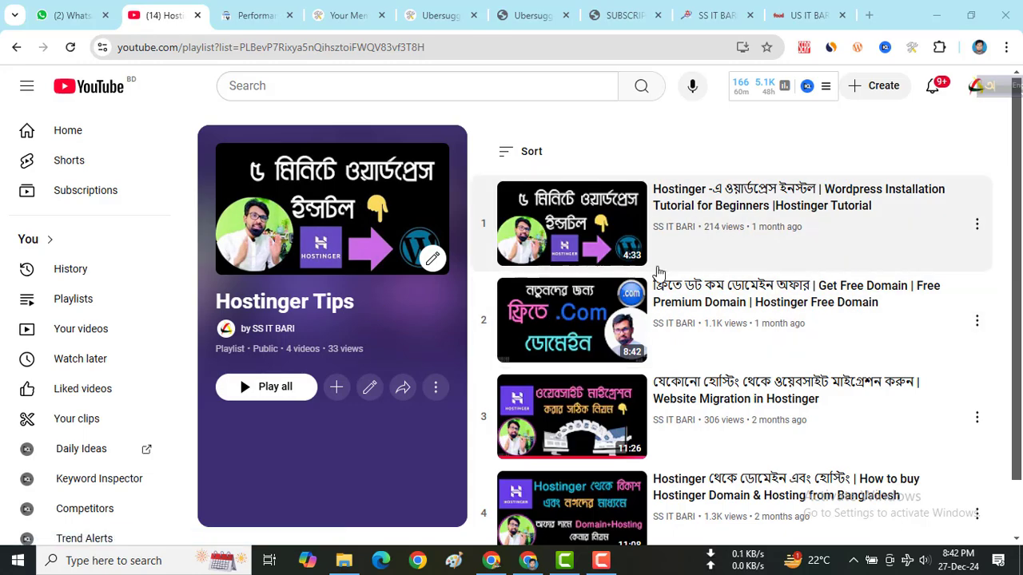
- Look over the Hostinger Tips playlist on YouTube and browse the latest posts on the ssitbari.com home page
{"action": "scroll", "coordinate": [696, 306], "scroll_direction": "down", "scroll_amount": 1}
{"action": "scroll", "coordinate": [720, 387], "scroll_direction": "up", "scroll_amount": 1}
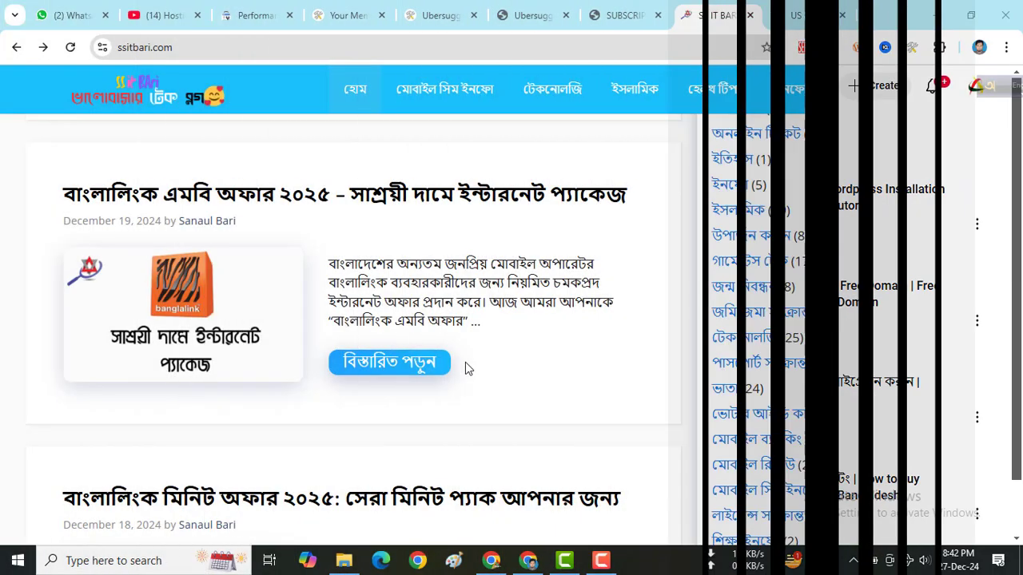
{"action": "scroll", "coordinate": [460, 363], "scroll_direction": "up", "scroll_amount": 8}
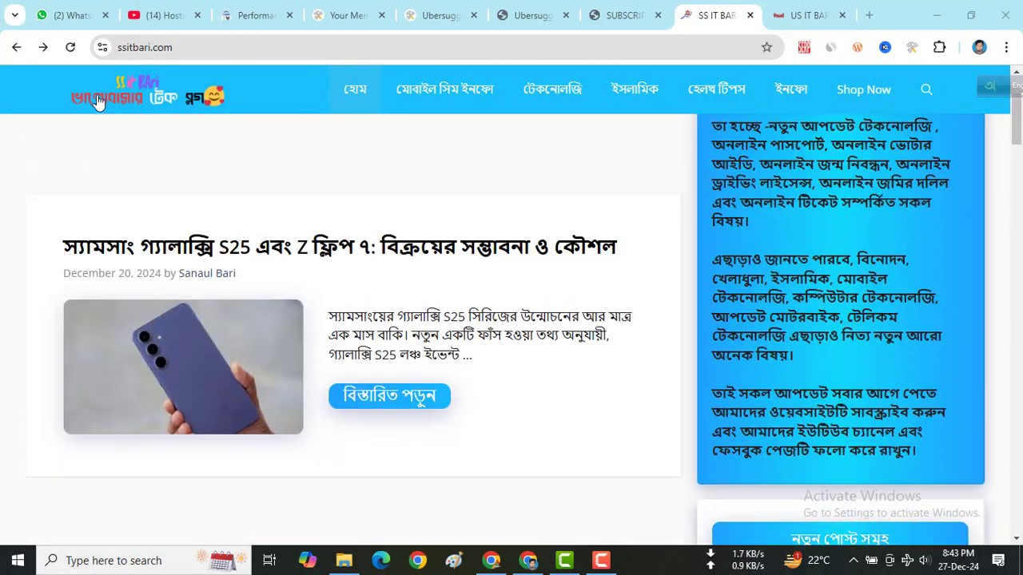
{"action": "scroll", "coordinate": [466, 322], "scroll_direction": "down", "scroll_amount": 2}
{"action": "scroll", "coordinate": [467, 322], "scroll_direction": "down", "scroll_amount": 5}
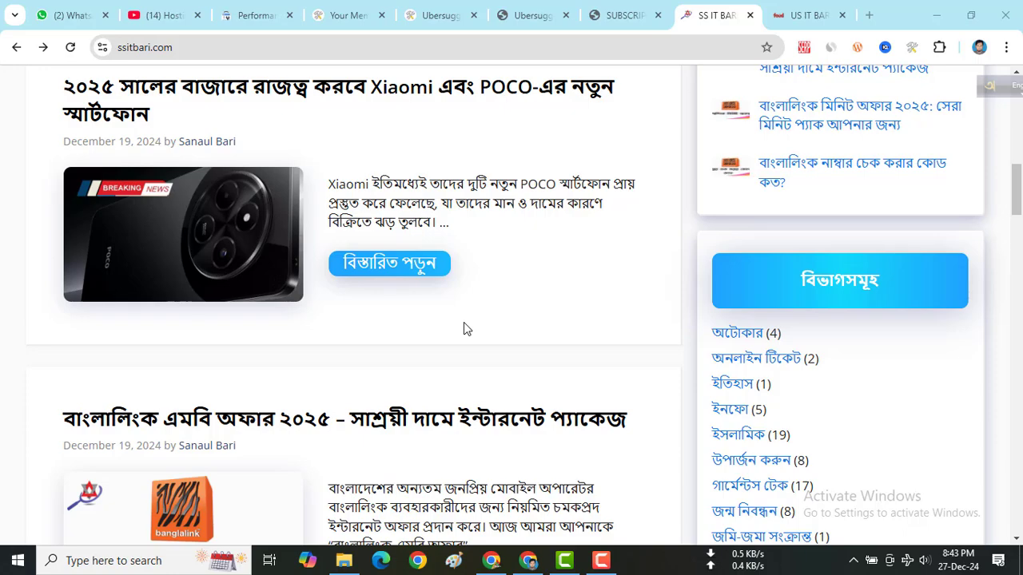
{"action": "scroll", "coordinate": [463, 328], "scroll_direction": "down", "scroll_amount": 1}
{"action": "scroll", "coordinate": [452, 364], "scroll_direction": "down", "scroll_amount": 2}
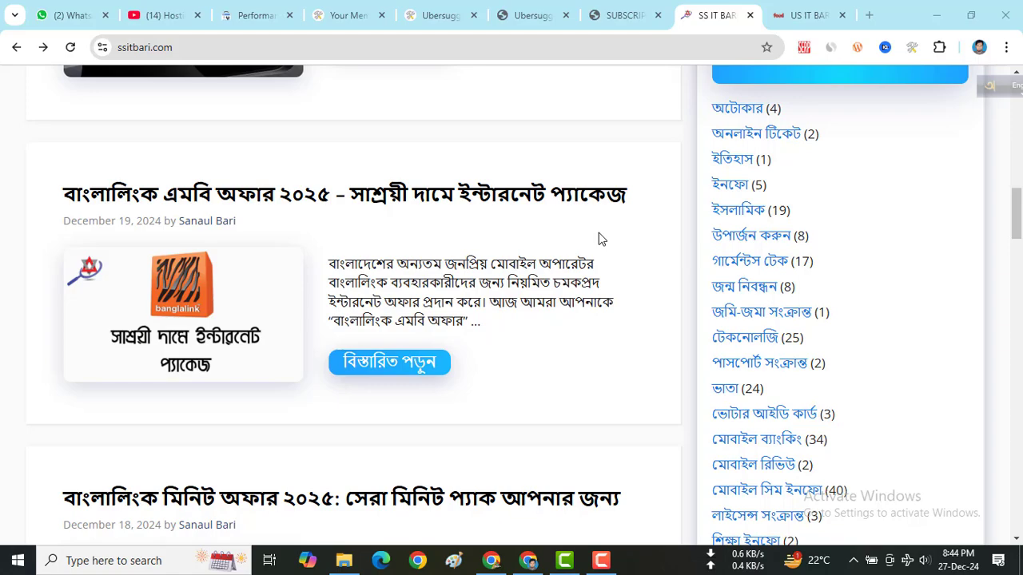
{"action": "scroll", "coordinate": [582, 254], "scroll_direction": "down", "scroll_amount": 5}
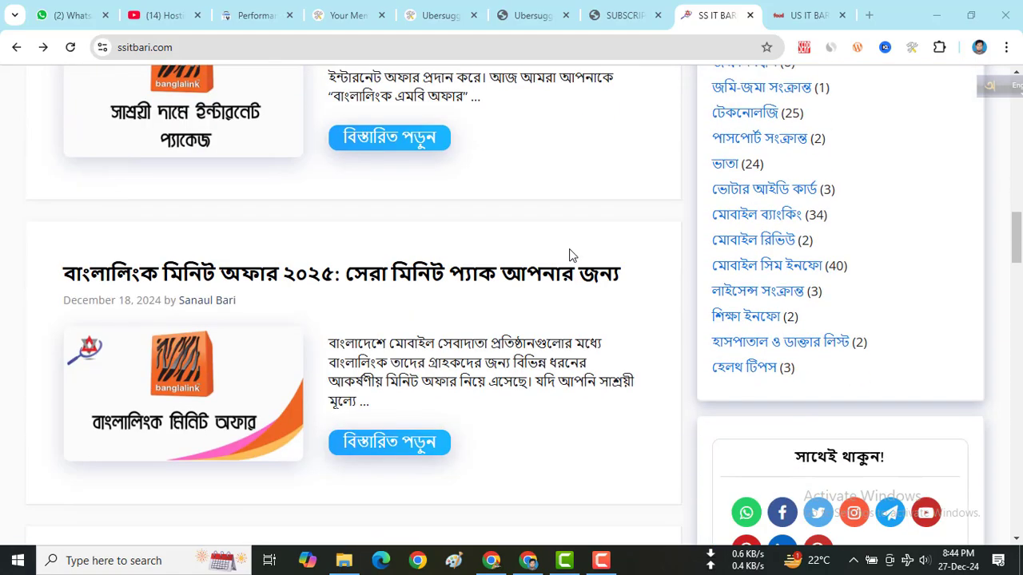
{"action": "scroll", "coordinate": [568, 254], "scroll_direction": "down", "scroll_amount": 2}
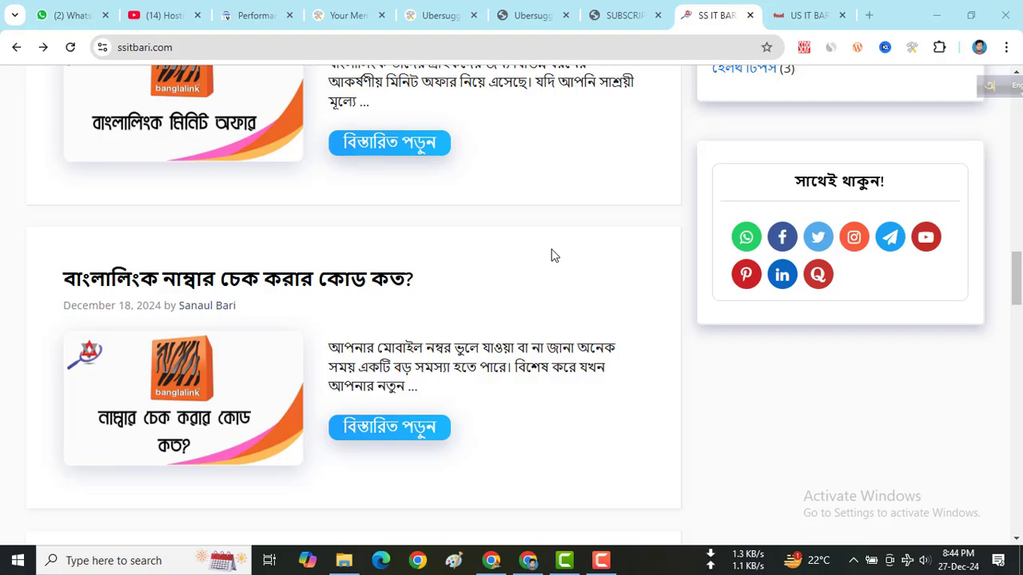
{"action": "scroll", "coordinate": [552, 254], "scroll_direction": "down", "scroll_amount": 3}
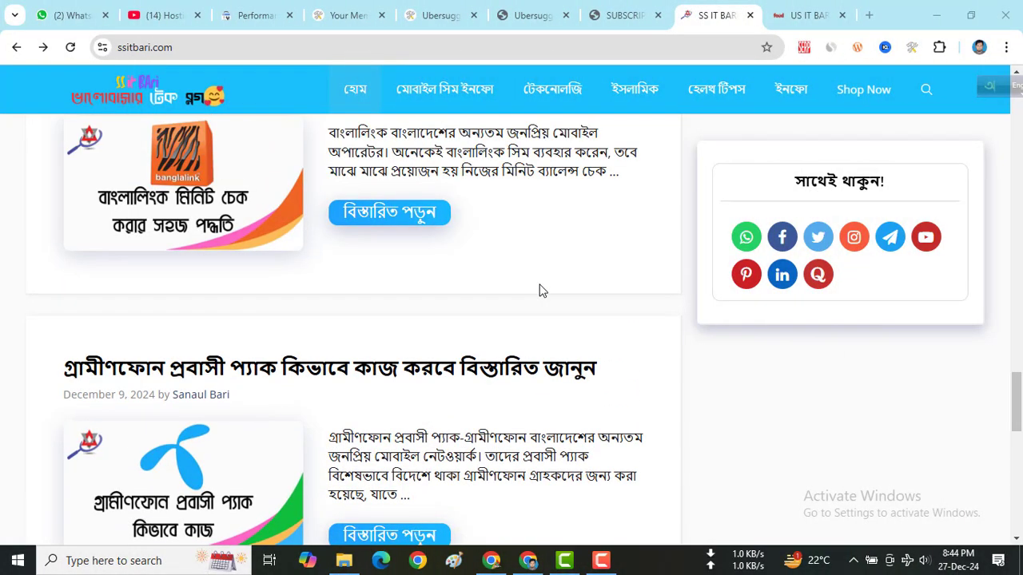
{"action": "scroll", "coordinate": [539, 290], "scroll_direction": "up", "scroll_amount": 2}
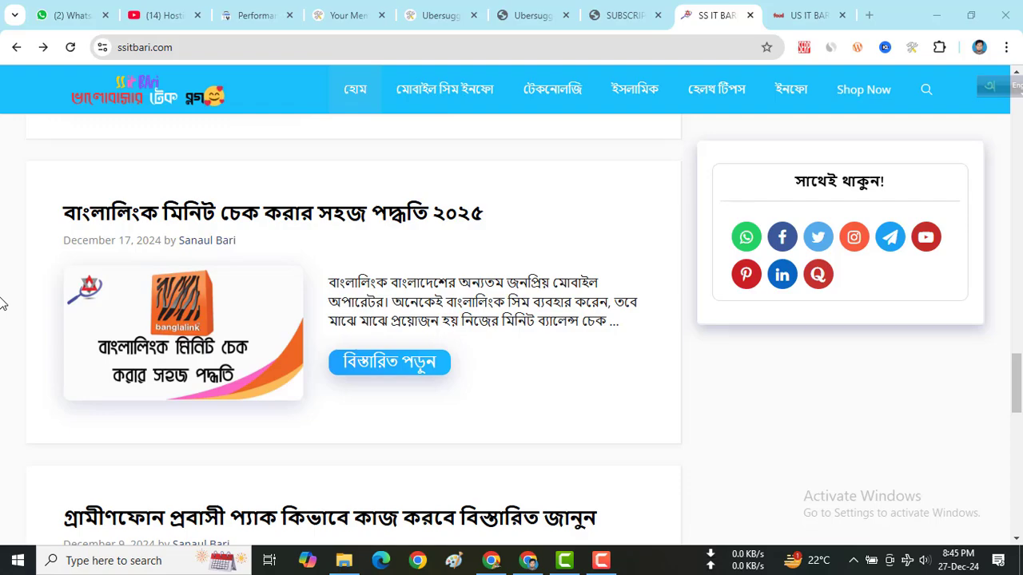
{"action": "scroll", "coordinate": [175, 301], "scroll_direction": "up", "scroll_amount": 10}
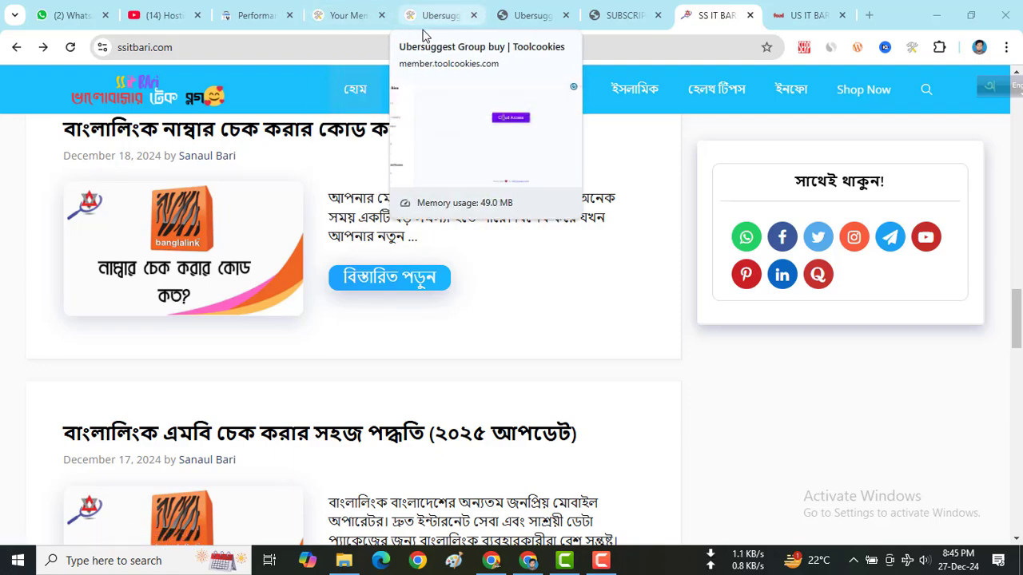
- Switch to Ubersuggest and open its dashboard from the keyword overview page
{"action": "left_click", "coordinate": [534, 16]}
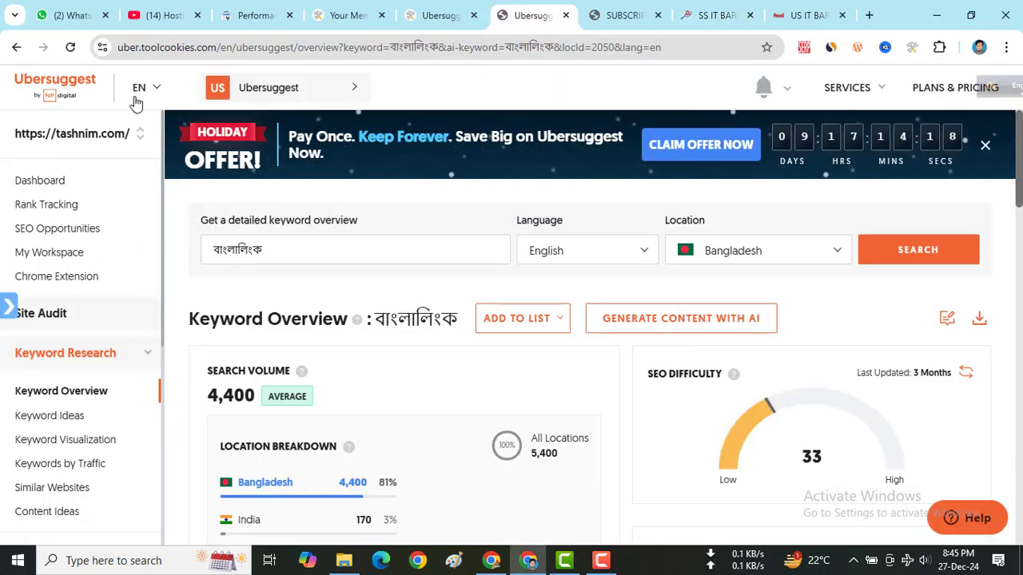
{"action": "left_click_drag", "start_coordinate": [11, 83], "coordinate": [82, 87]}
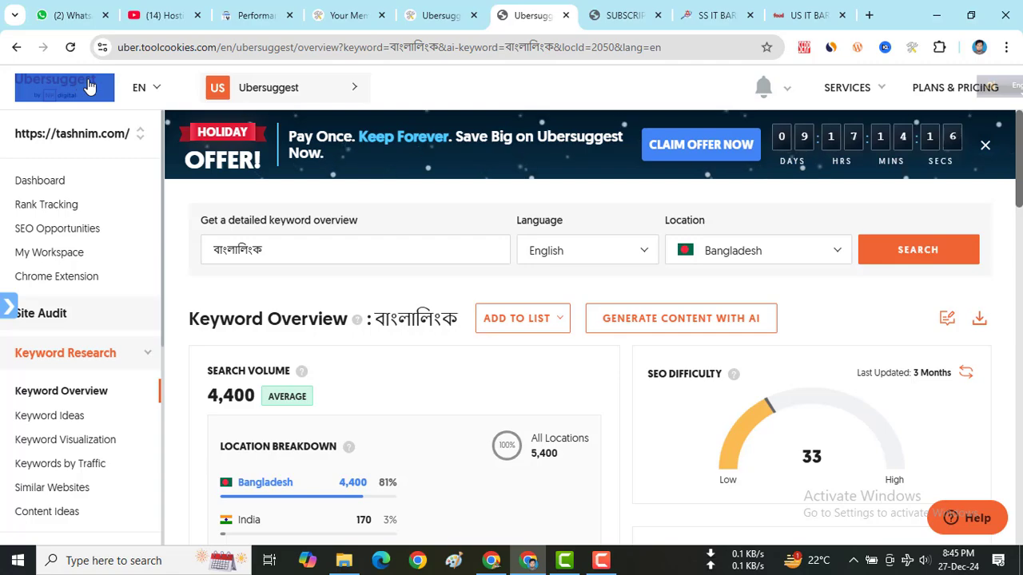
{"action": "left_click", "coordinate": [83, 83]}
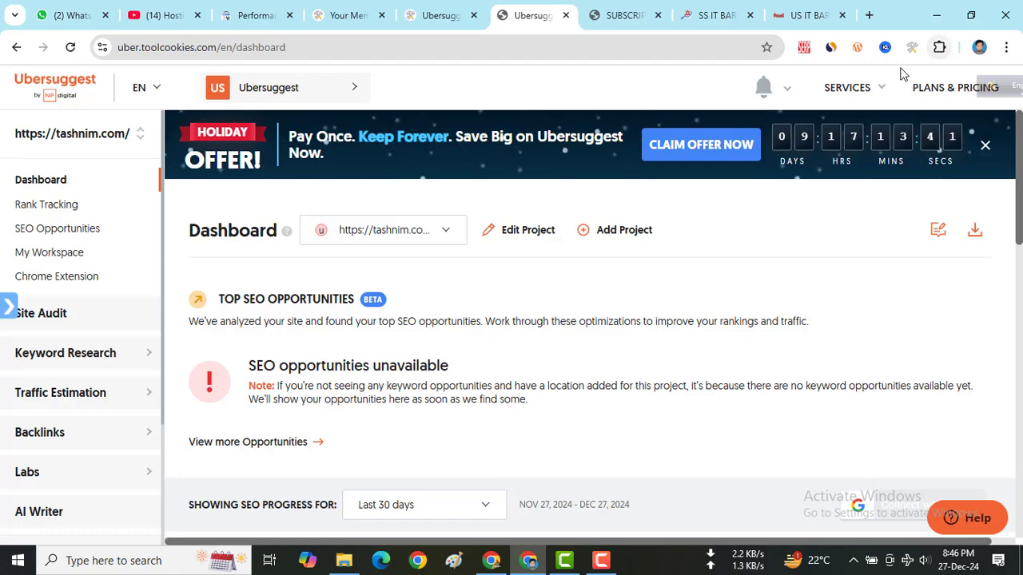
{"action": "mouse_move", "coordinate": [847, 87]}
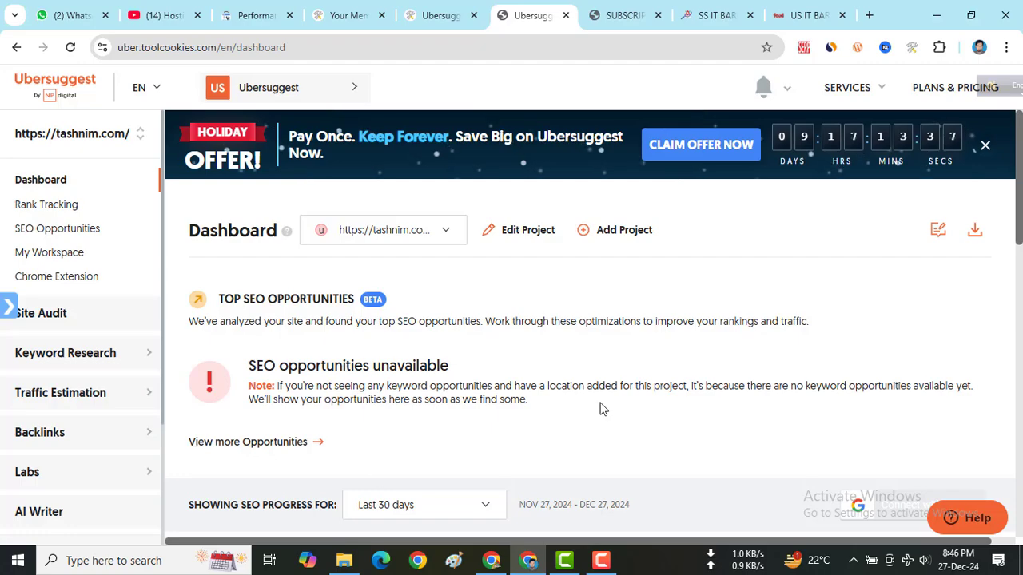
- Switch to ssitbari.shop and browse the first page of products in the Subscription category
{"action": "left_click", "coordinate": [623, 17]}
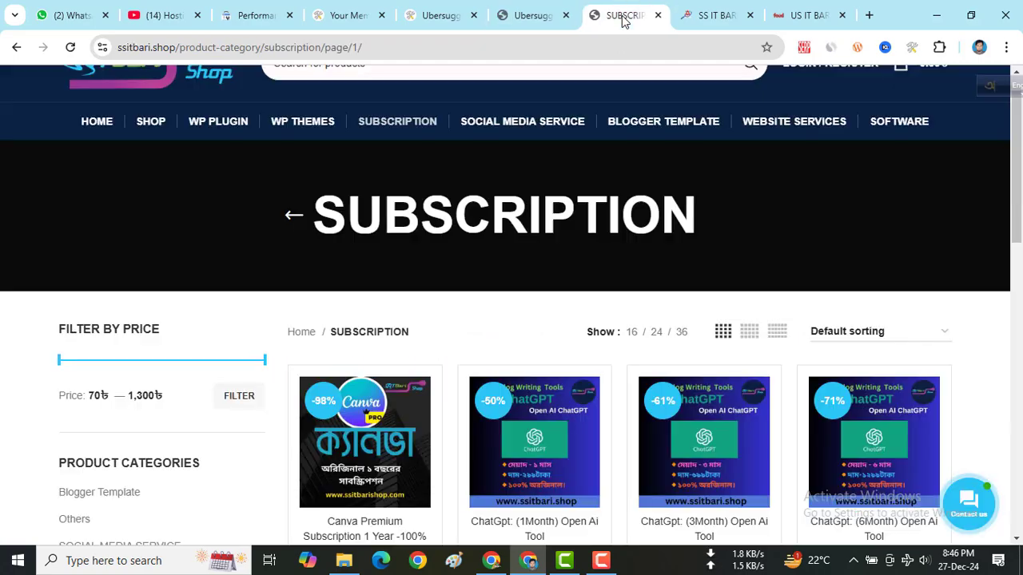
{"action": "scroll", "coordinate": [450, 340], "scroll_direction": "down", "scroll_amount": 3}
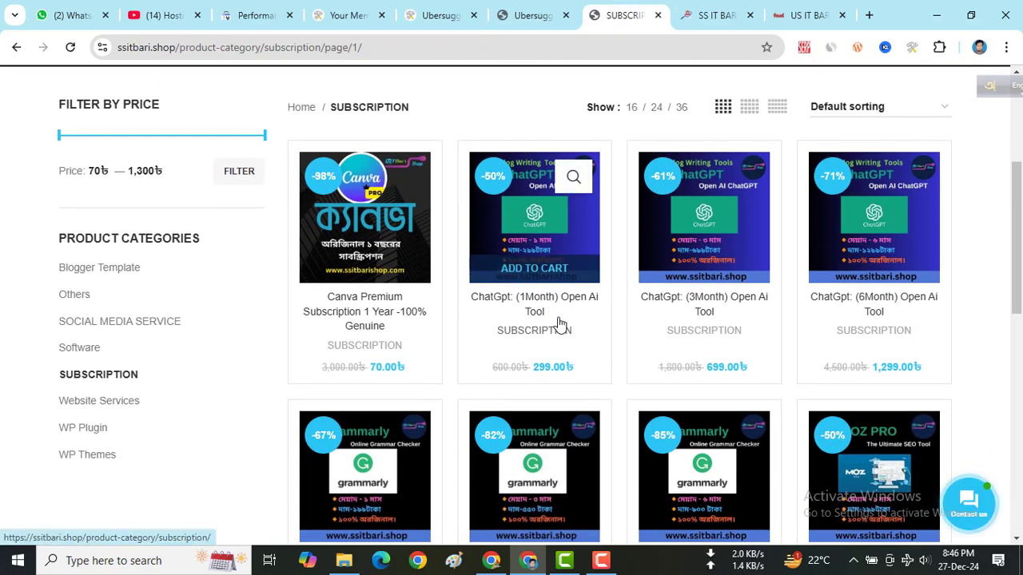
{"action": "scroll", "coordinate": [596, 320], "scroll_direction": "down", "scroll_amount": 8}
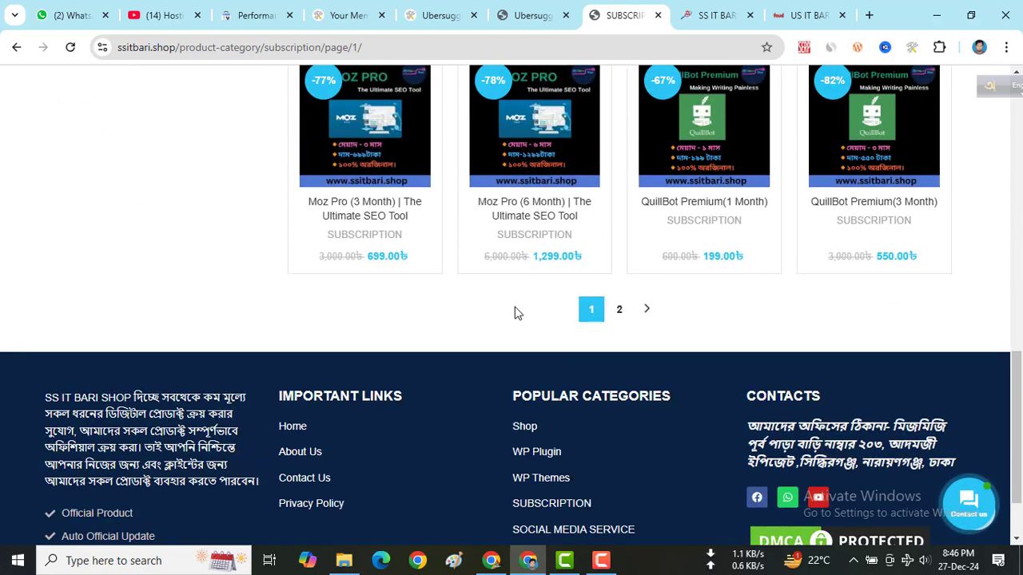
{"action": "scroll", "coordinate": [524, 341], "scroll_direction": "up", "scroll_amount": 3}
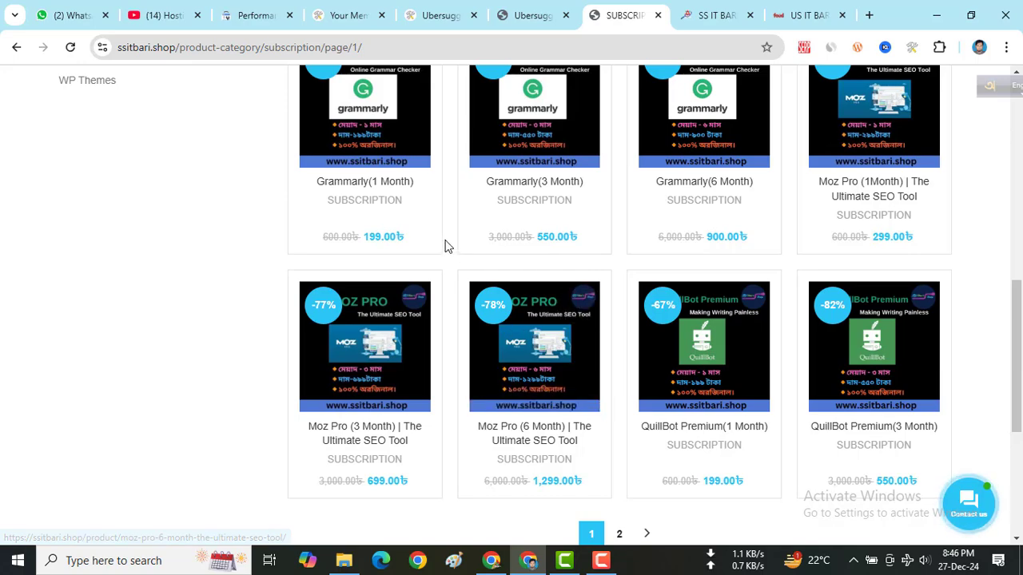
{"action": "scroll", "coordinate": [445, 247], "scroll_direction": "down", "scroll_amount": 2}
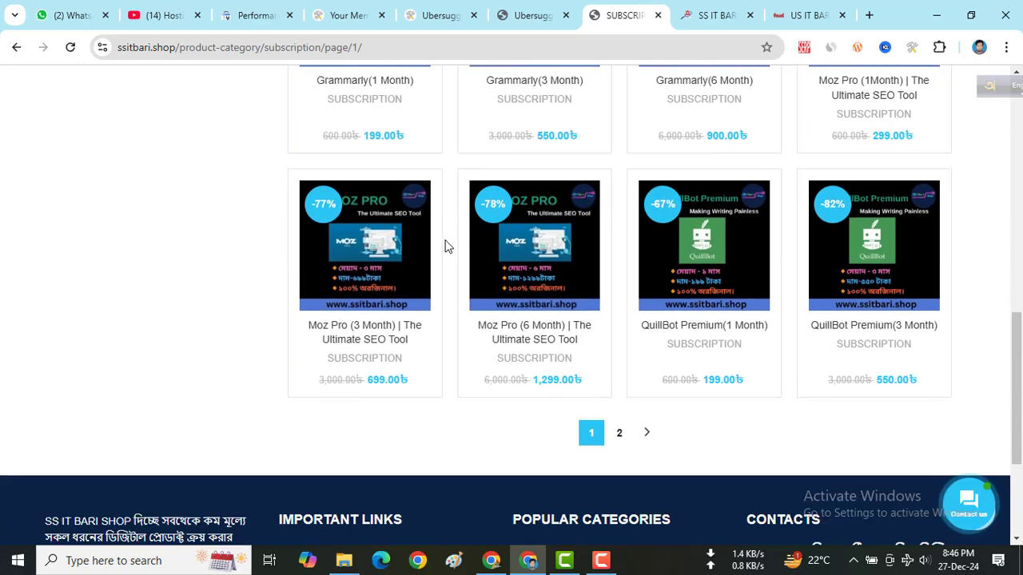
- Open page 2 of the Subscription category and examine the Ubersuggest keyword research tool plans
{"action": "left_click", "coordinate": [621, 388]}
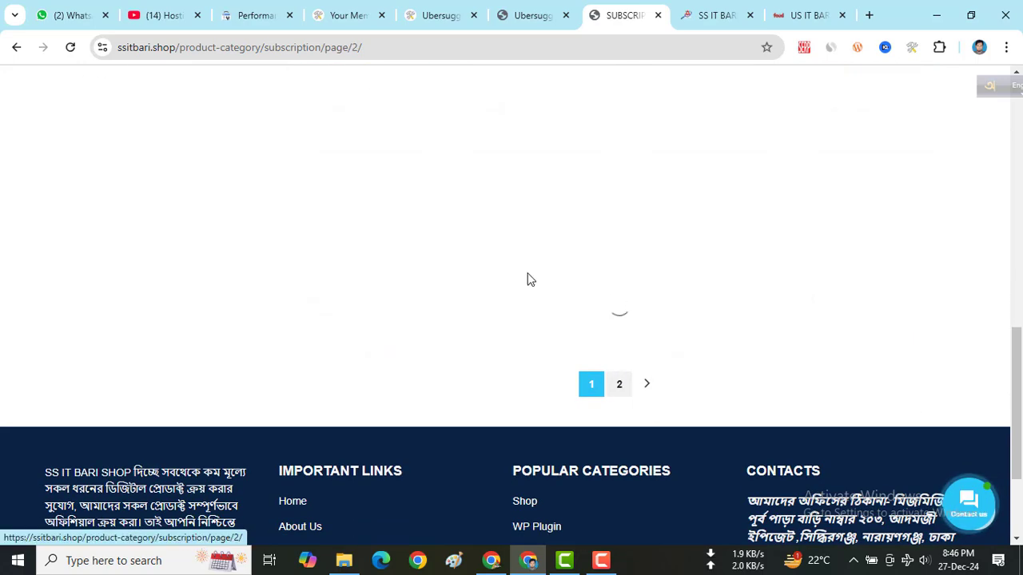
{"action": "scroll", "coordinate": [457, 271], "scroll_direction": "down", "scroll_amount": 3}
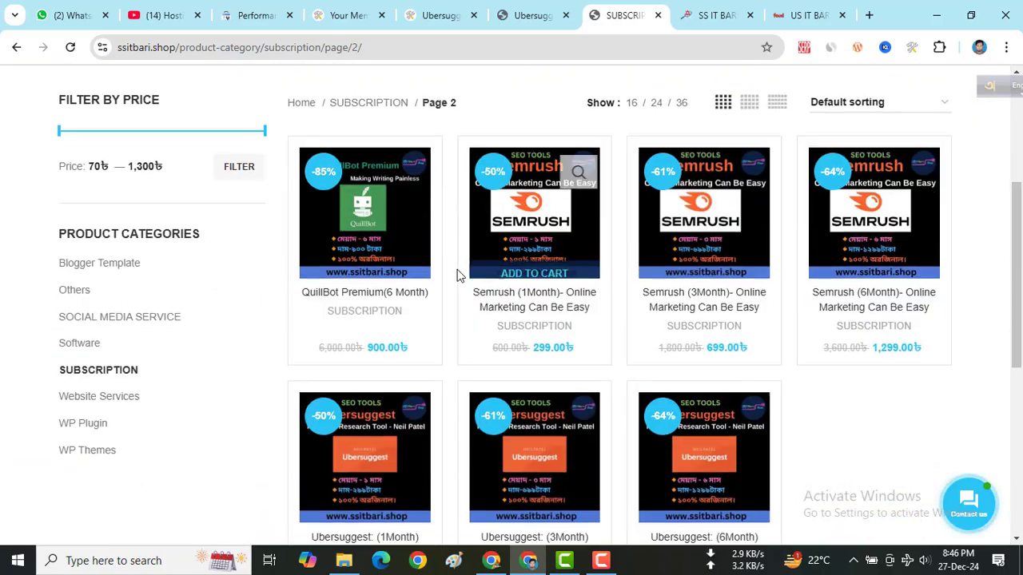
{"action": "scroll", "coordinate": [458, 275], "scroll_direction": "down", "scroll_amount": 3}
{"action": "scroll", "coordinate": [491, 260], "scroll_direction": "up", "scroll_amount": 3}
{"action": "scroll", "coordinate": [431, 276], "scroll_direction": "down", "scroll_amount": 3}
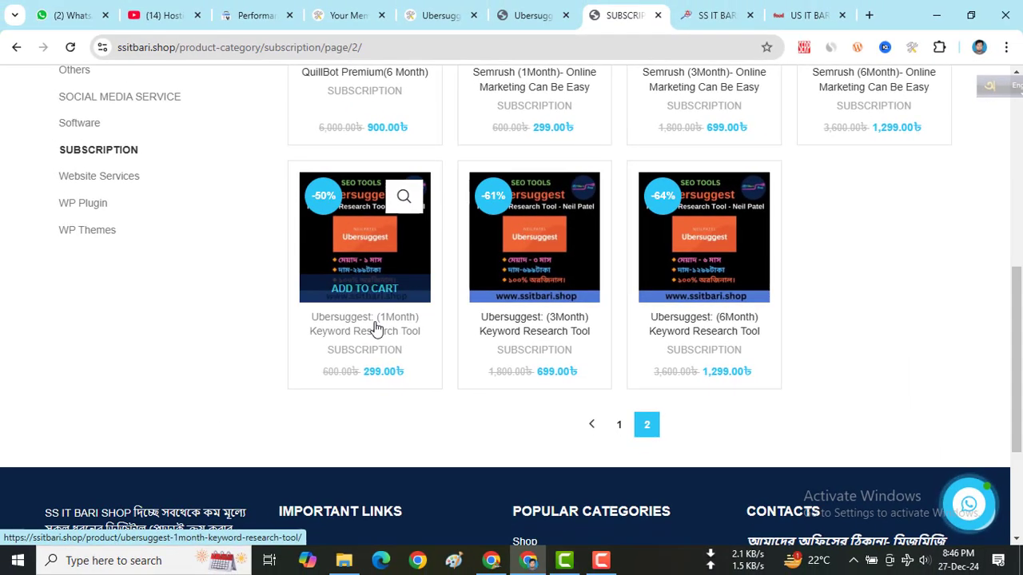
- Return to Ubersuggest and open the Keyword Overview report for the keyword বাংলালিংক
{"action": "left_click", "coordinate": [542, 16]}
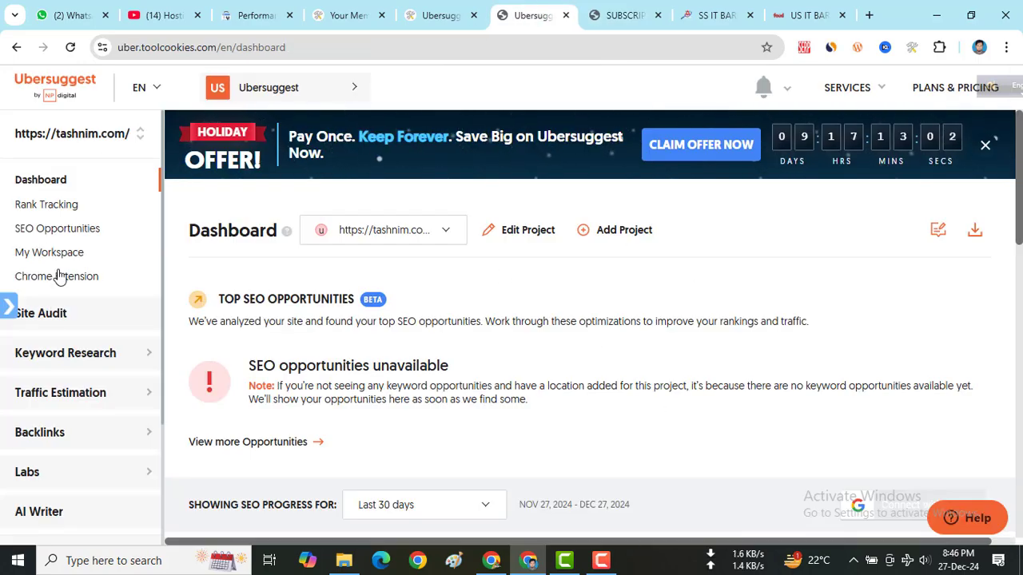
{"action": "left_click", "coordinate": [109, 359]}
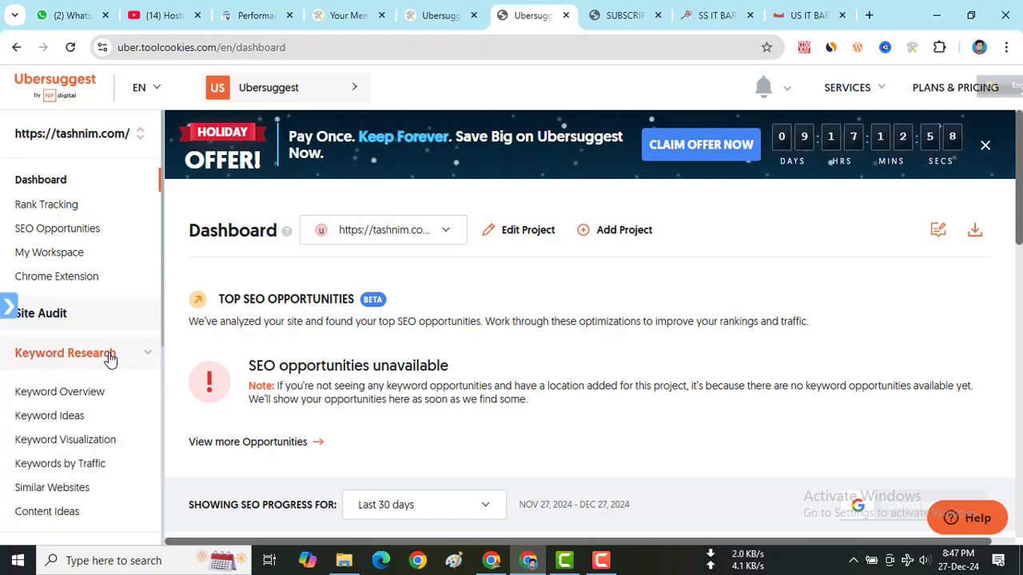
{"action": "left_click", "coordinate": [59, 397]}
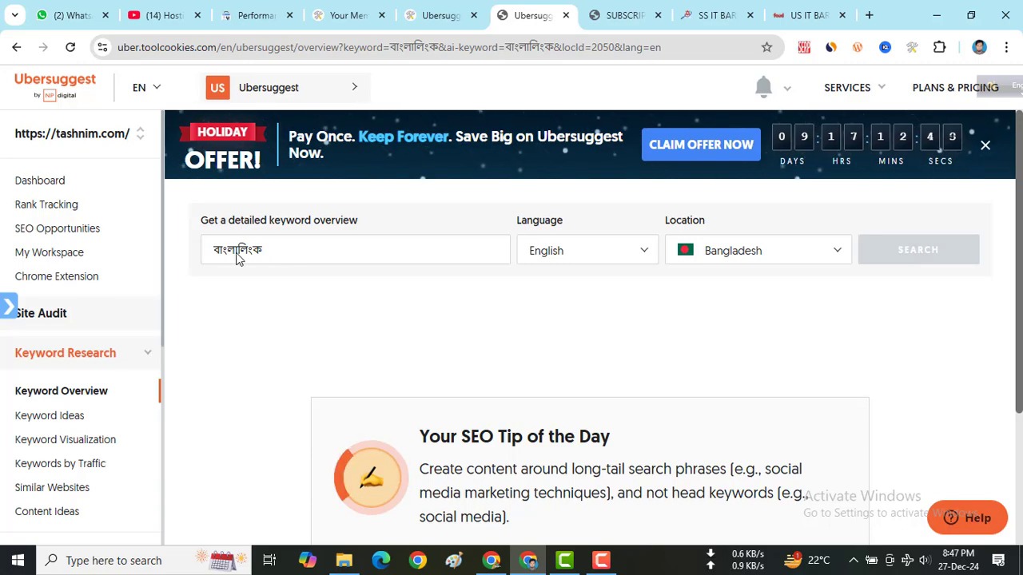
- Inspect the available language and location choices for the keyword search, keeping English and Bangladesh
{"action": "left_click", "coordinate": [616, 256]}
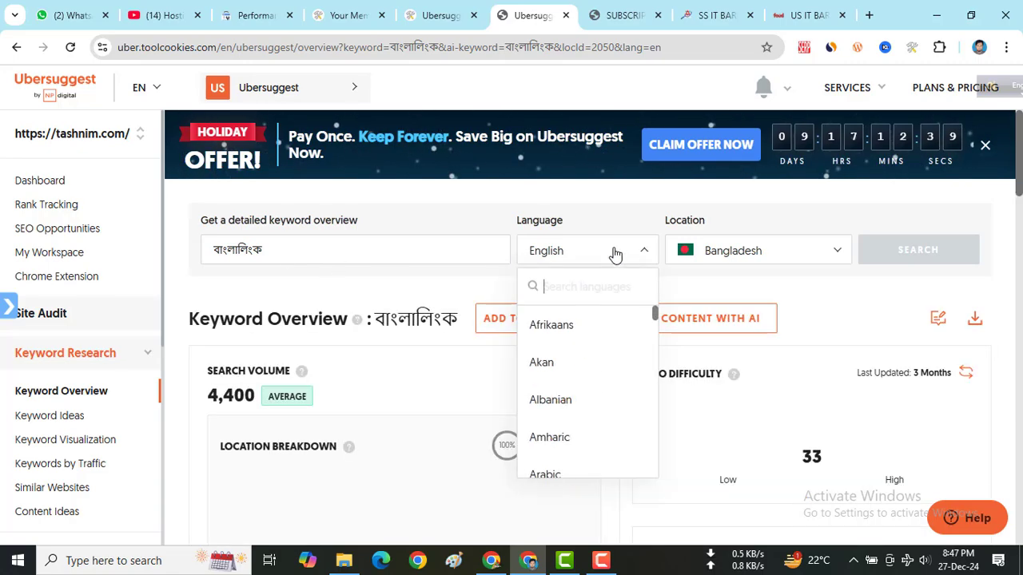
{"action": "left_click", "coordinate": [607, 254]}
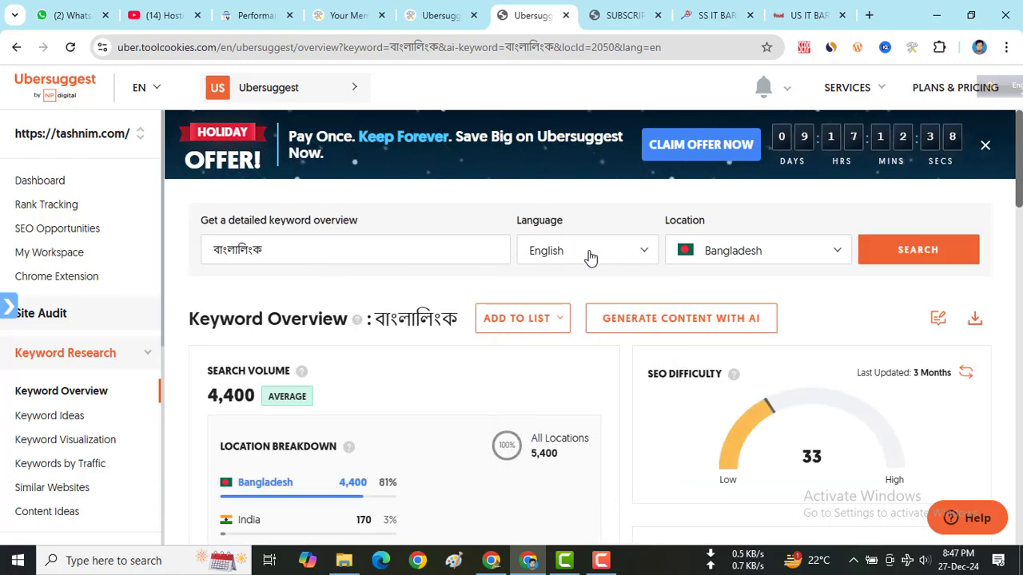
{"action": "left_click", "coordinate": [764, 254]}
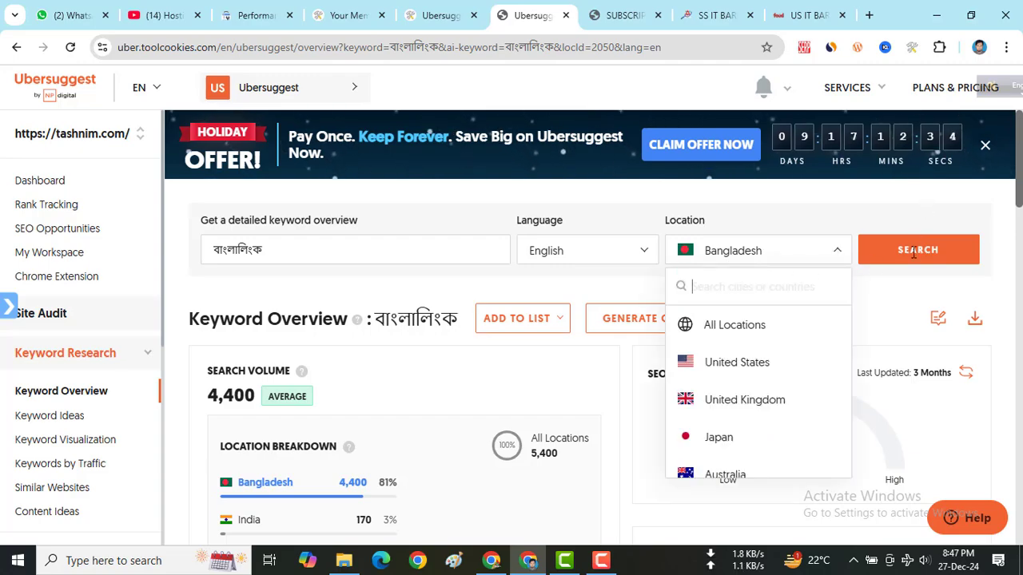
{"action": "left_click", "coordinate": [923, 211]}
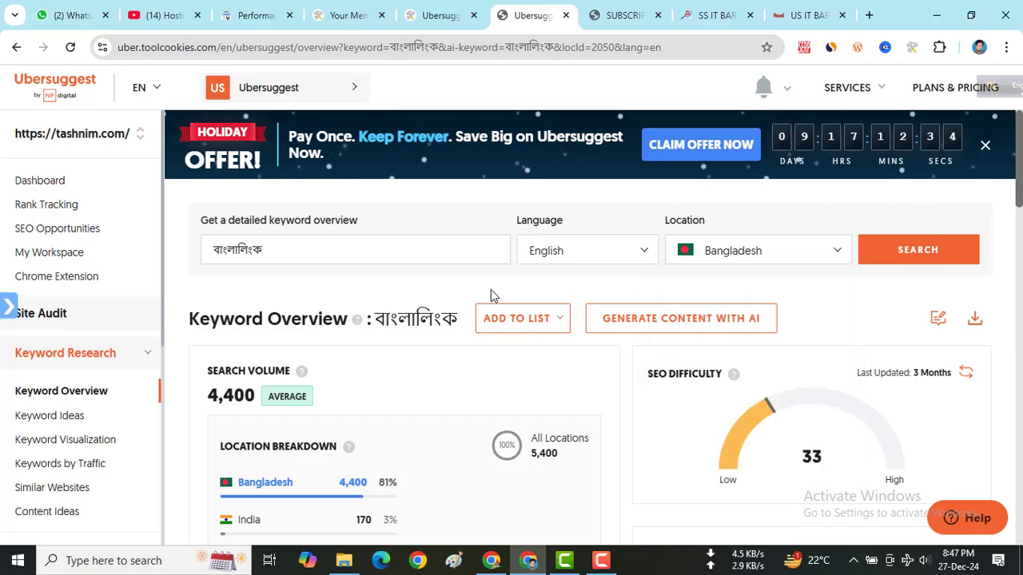
- Examine the search volume, location breakdown, SEO difficulty and search volume history in the keyword overview for বাংলালিংক
{"action": "scroll", "coordinate": [489, 294], "scroll_direction": "down", "scroll_amount": 2}
{"action": "scroll", "coordinate": [486, 294], "scroll_direction": "up", "scroll_amount": 2}
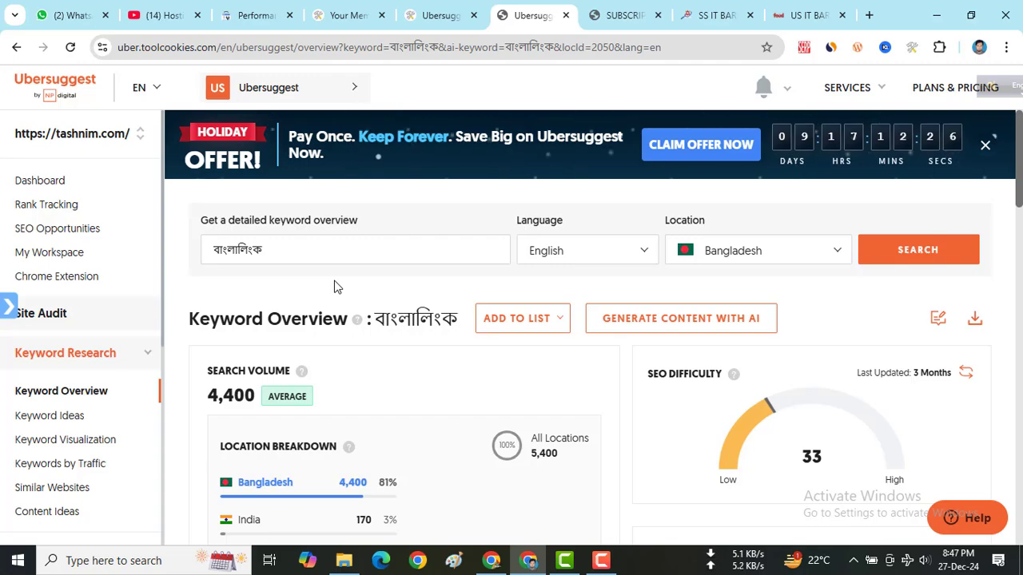
{"action": "scroll", "coordinate": [334, 287], "scroll_direction": "down", "scroll_amount": 1}
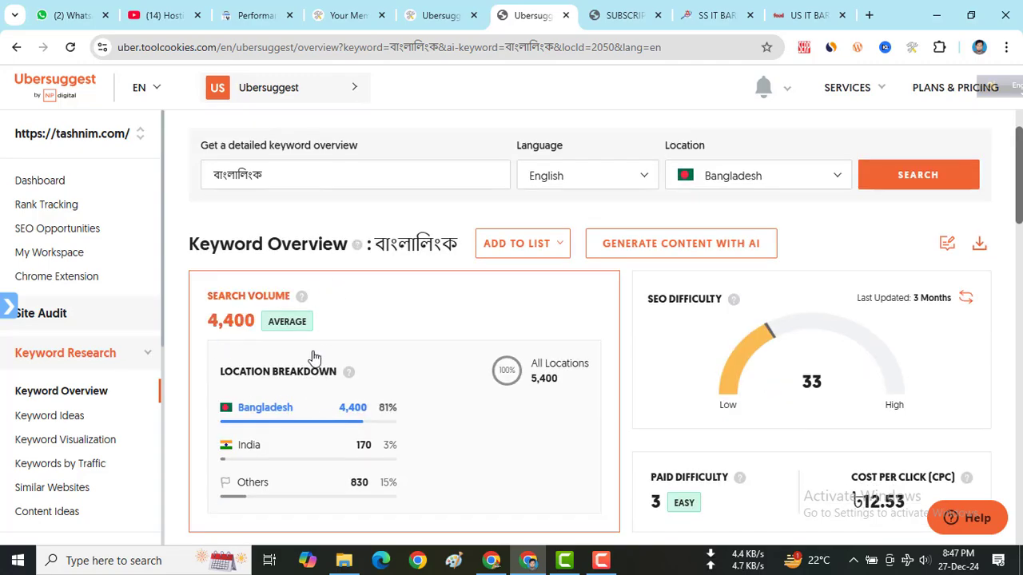
{"action": "scroll", "coordinate": [313, 358], "scroll_direction": "down", "scroll_amount": 1}
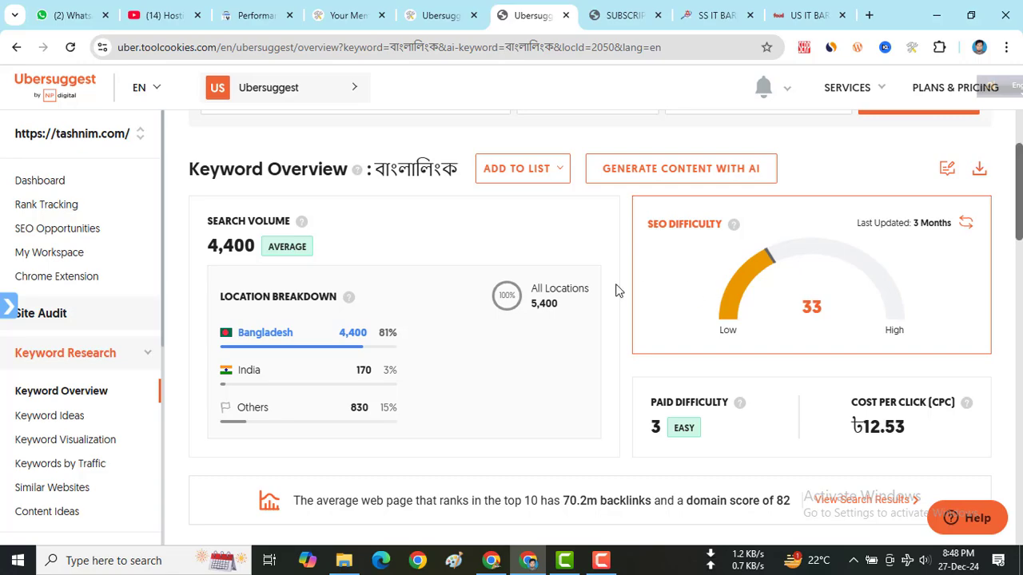
{"action": "scroll", "coordinate": [616, 291], "scroll_direction": "down", "scroll_amount": 8}
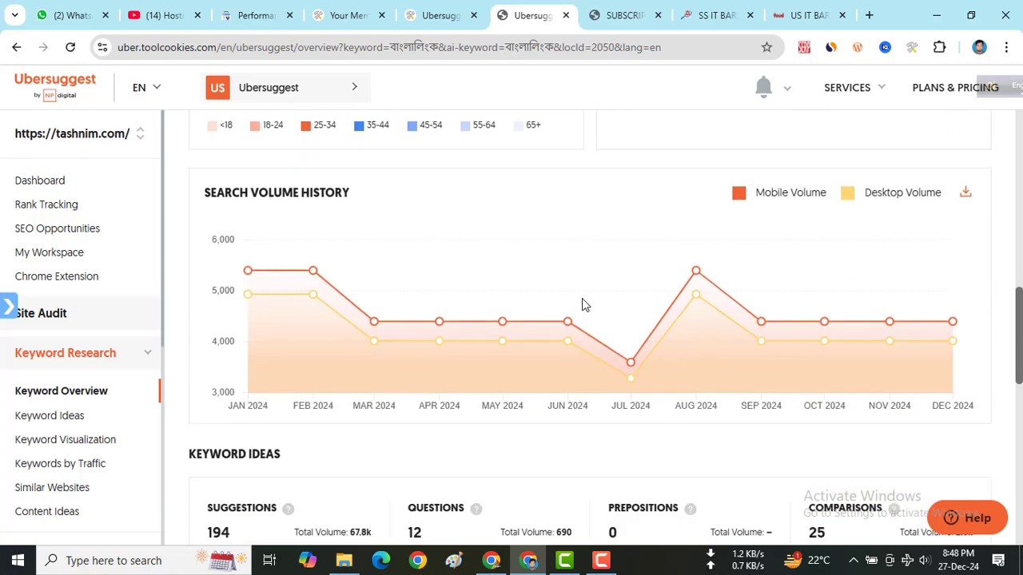
{"action": "scroll", "coordinate": [582, 304], "scroll_direction": "down", "scroll_amount": 3}
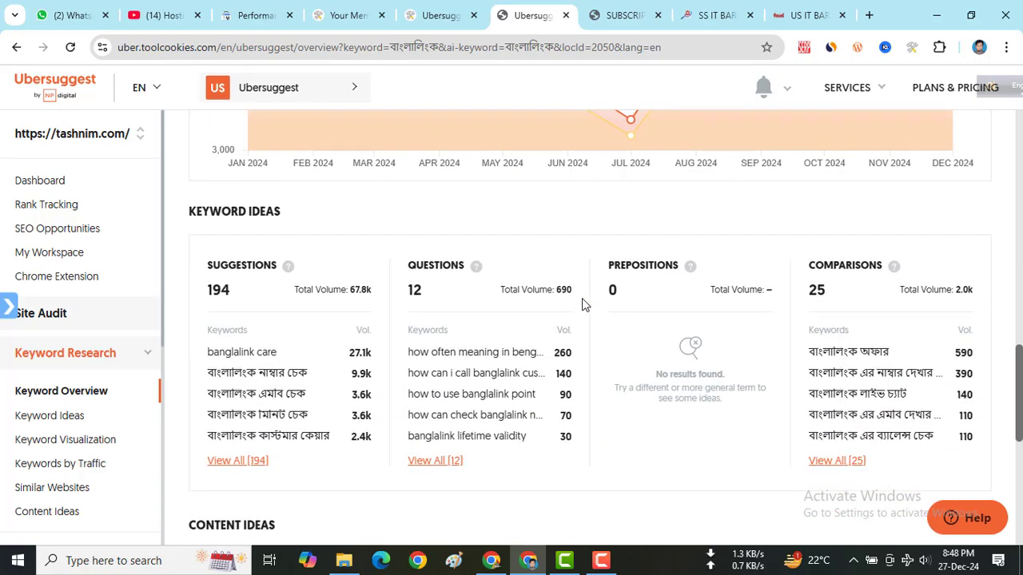
{"action": "scroll", "coordinate": [584, 302], "scroll_direction": "up", "scroll_amount": 3}
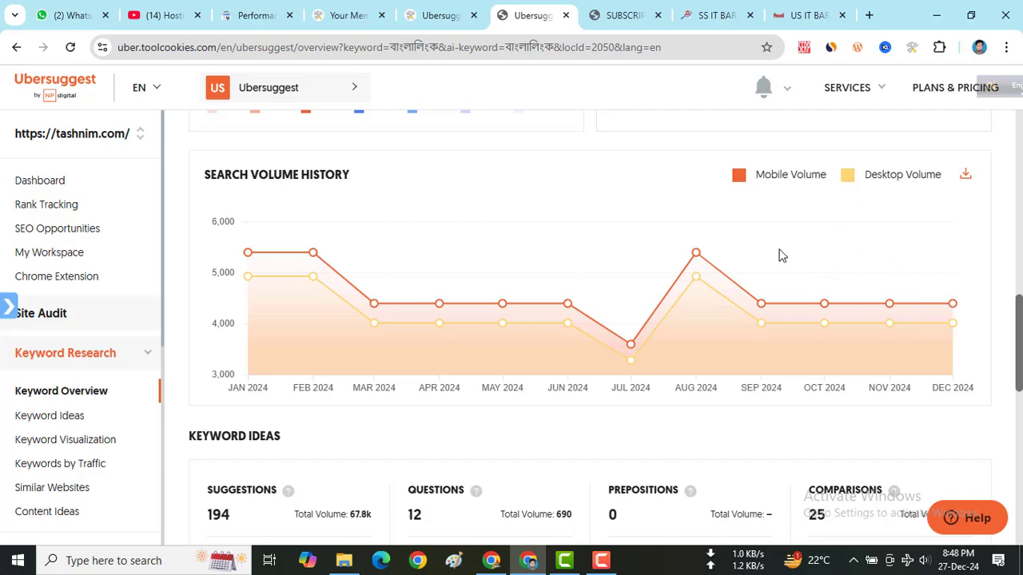
- Review the top suggestions under Keyword Ideas and open the full list of suggestions for বাংলালিংক
{"action": "scroll", "coordinate": [781, 256], "scroll_direction": "down", "scroll_amount": 5}
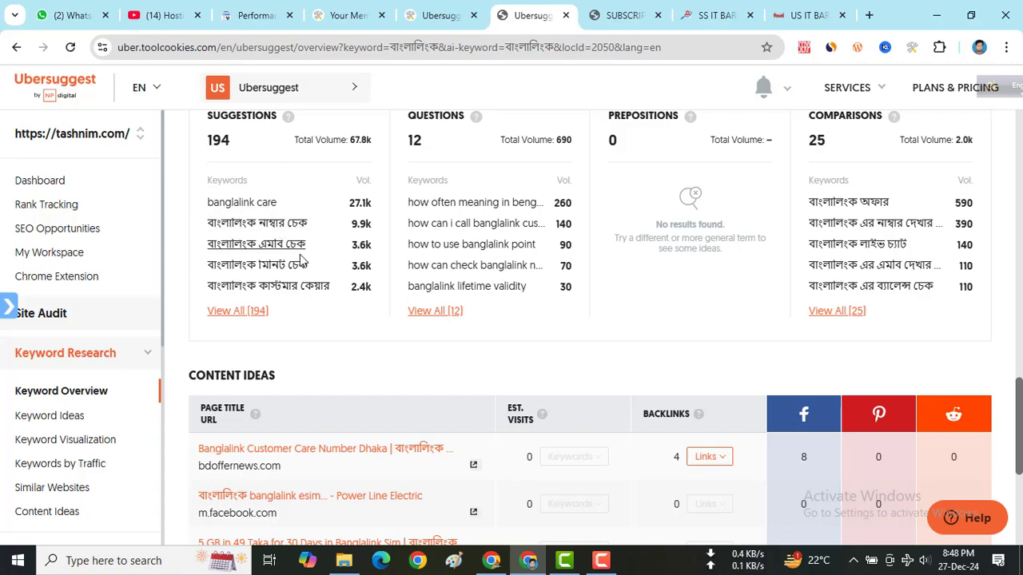
{"action": "scroll", "coordinate": [302, 261], "scroll_direction": "up", "scroll_amount": 1}
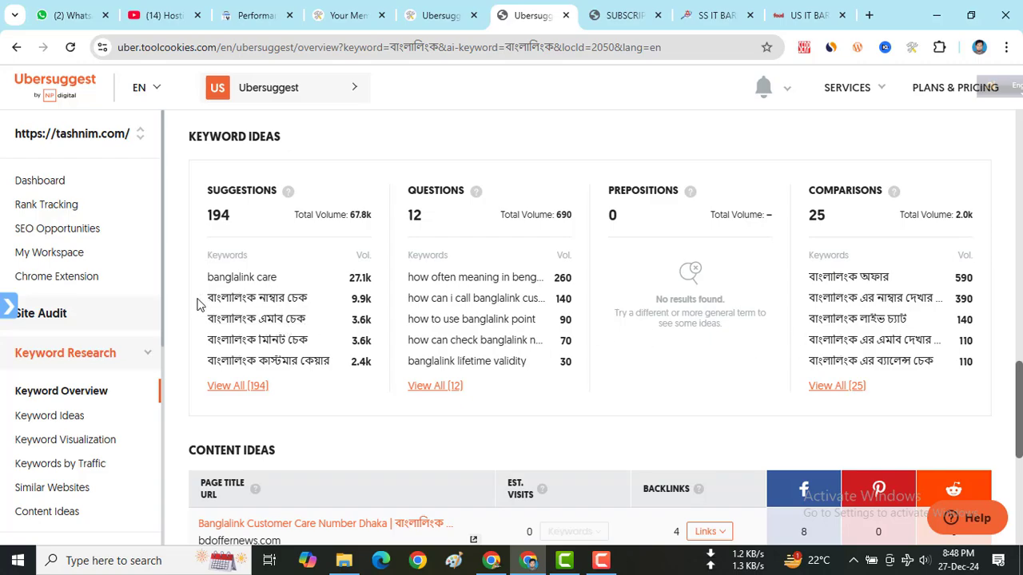
{"action": "left_click_drag", "start_coordinate": [245, 304], "coordinate": [321, 306]}
{"action": "left_click_drag", "start_coordinate": [200, 318], "coordinate": [308, 318]}
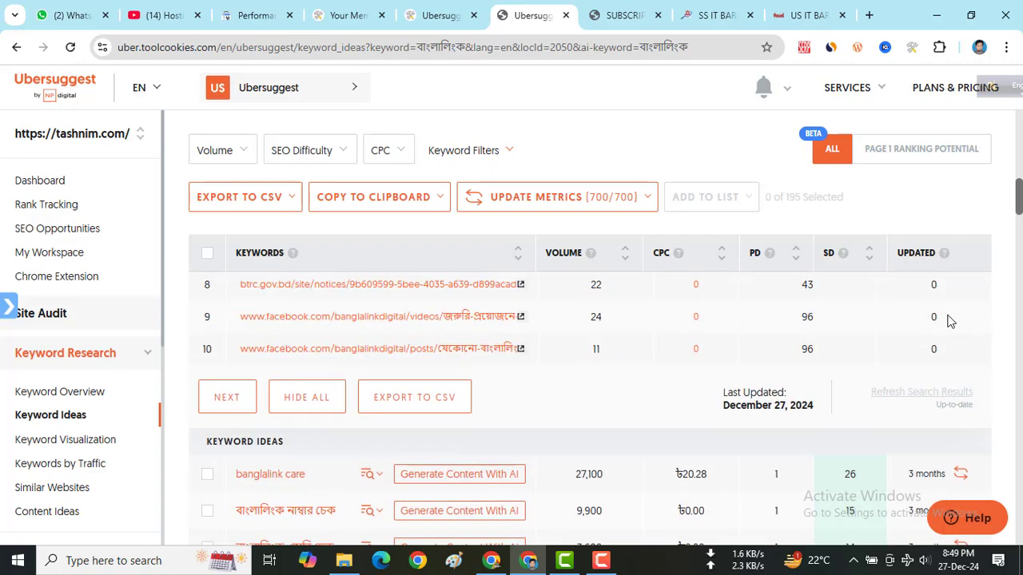
- Examine the Google search results for বাংলালিংক, including estimated visits, links and domain authority
{"action": "scroll", "coordinate": [787, 352], "scroll_direction": "up", "scroll_amount": 3}
{"action": "scroll", "coordinate": [785, 349], "scroll_direction": "down", "scroll_amount": 5}
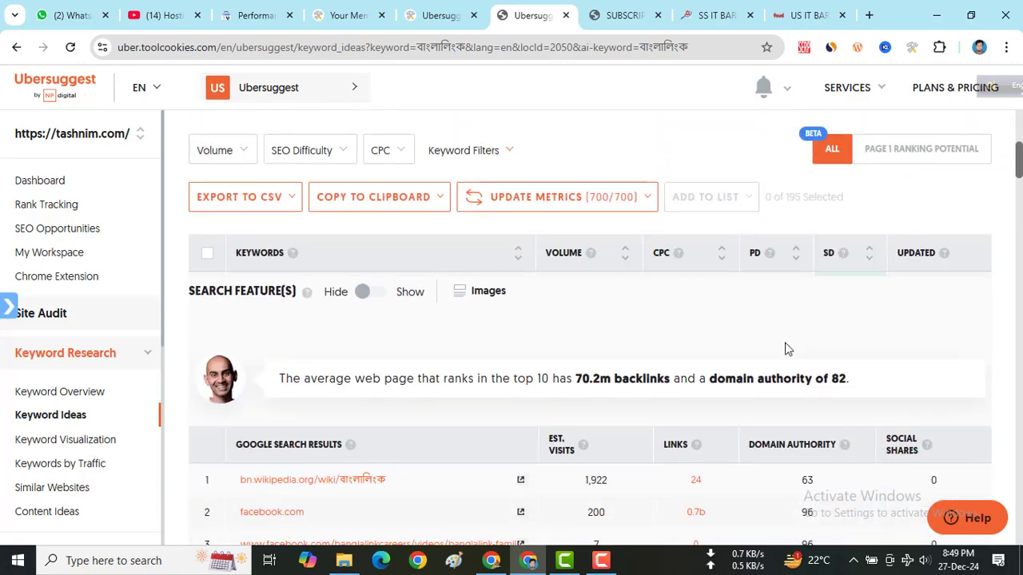
{"action": "scroll", "coordinate": [783, 348], "scroll_direction": "up", "scroll_amount": 1}
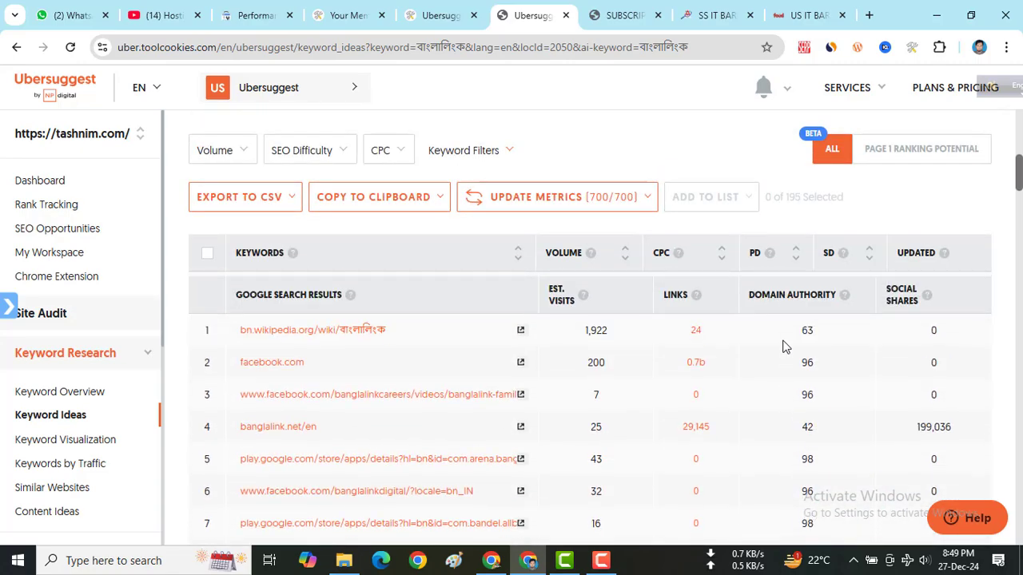
{"action": "scroll", "coordinate": [766, 349], "scroll_direction": "down", "scroll_amount": 1}
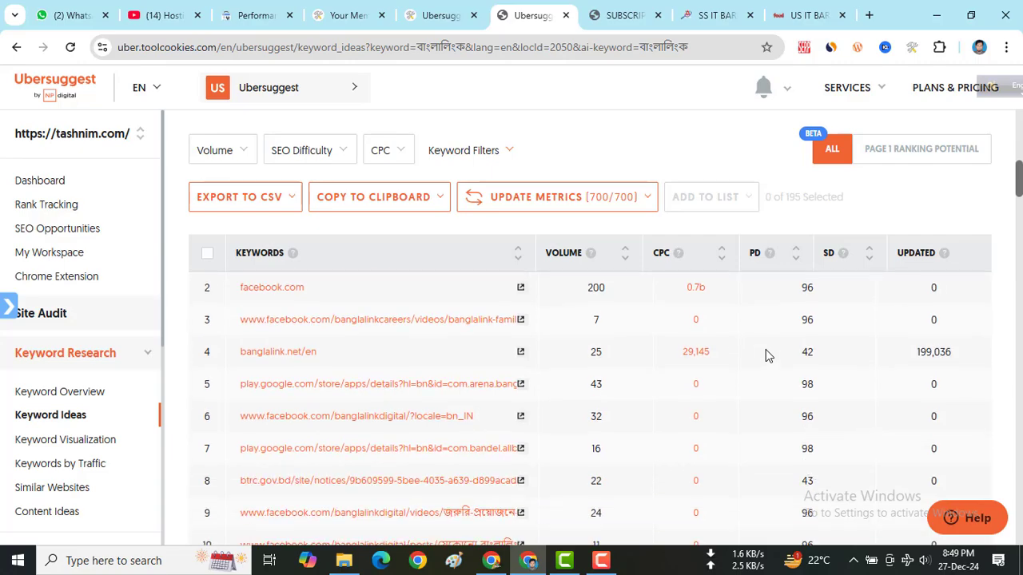
{"action": "scroll", "coordinate": [766, 349], "scroll_direction": "up", "scroll_amount": 6}
{"action": "scroll", "coordinate": [765, 352], "scroll_direction": "down", "scroll_amount": 2}
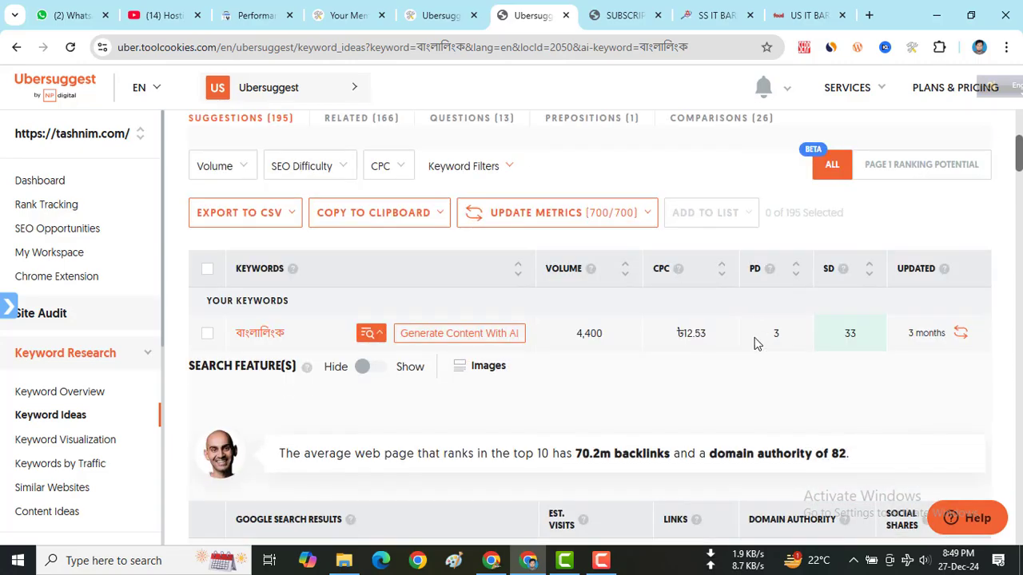
- Compare the volume, CPC and SEO difficulty of the suggested keywords, starting from banglalink care
{"action": "scroll", "coordinate": [758, 344], "scroll_direction": "down", "scroll_amount": 10}
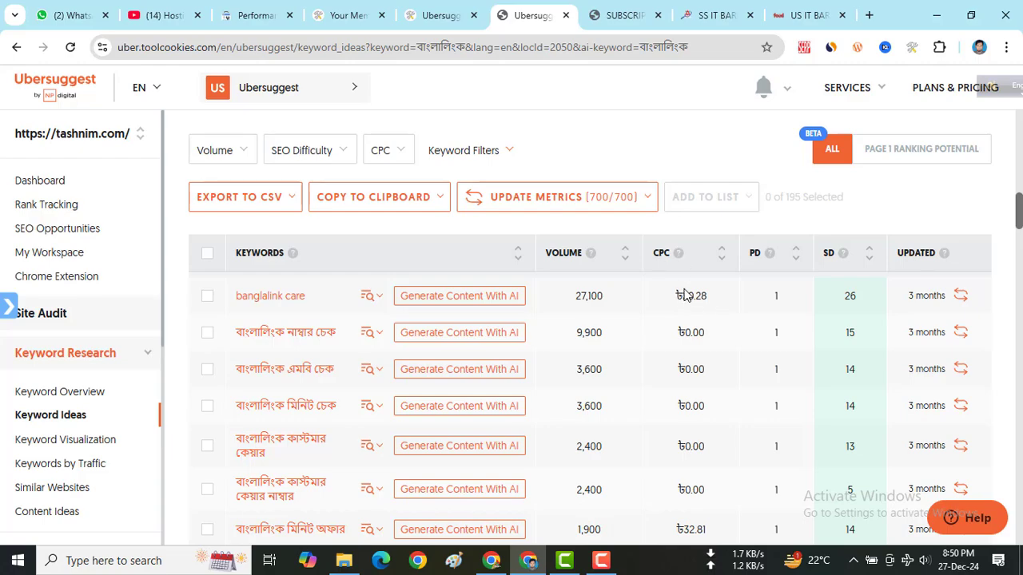
{"action": "scroll", "coordinate": [685, 336], "scroll_direction": "down", "scroll_amount": 2}
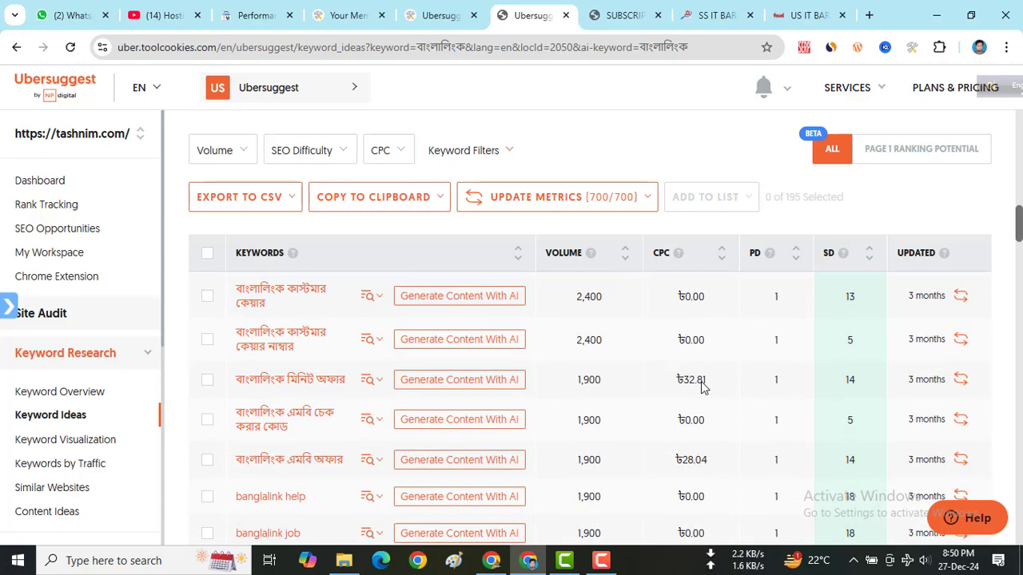
{"action": "scroll", "coordinate": [701, 386], "scroll_direction": "down", "scroll_amount": 1}
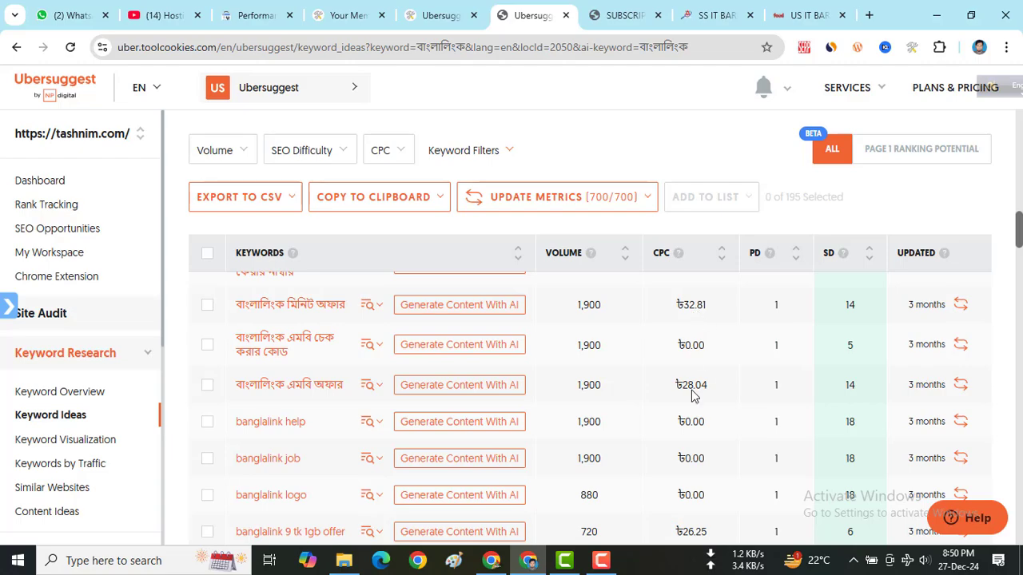
{"action": "scroll", "coordinate": [692, 391], "scroll_direction": "down", "scroll_amount": 1}
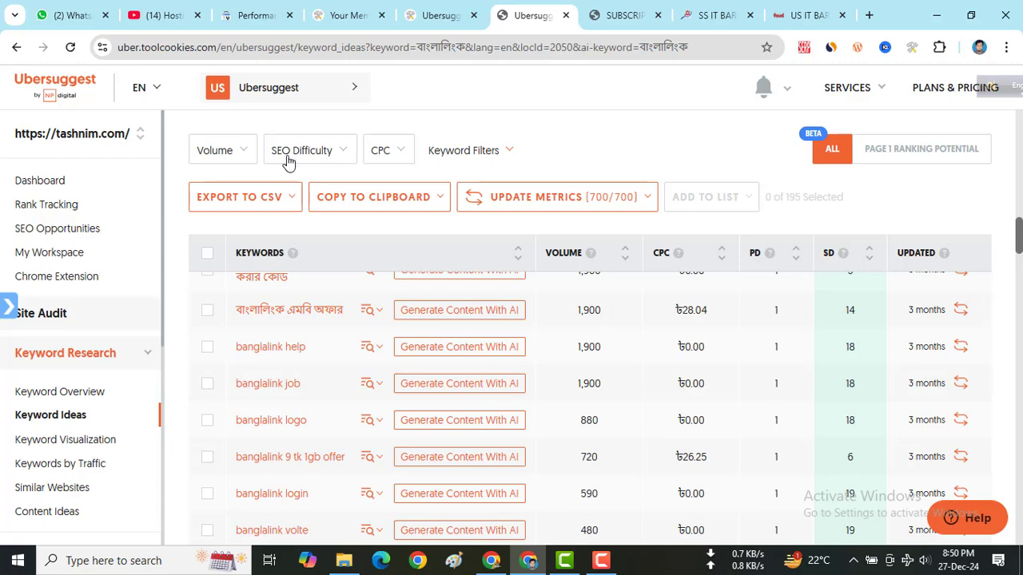
- Filter the keyword suggestions by the Easy SEO difficulty range of 0 - 35 and look through the list
{"action": "left_click", "coordinate": [330, 160]}
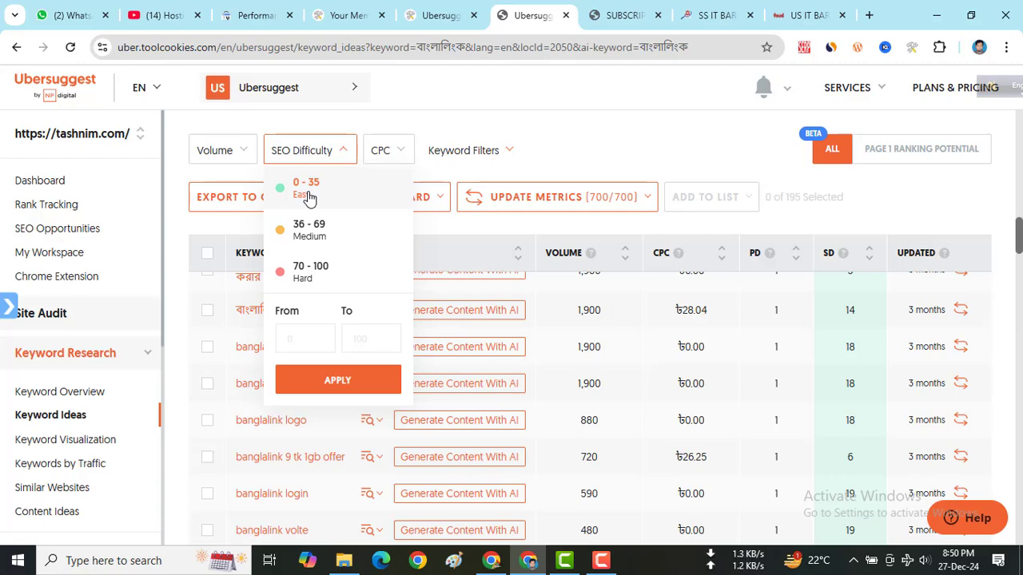
{"action": "left_click", "coordinate": [306, 187]}
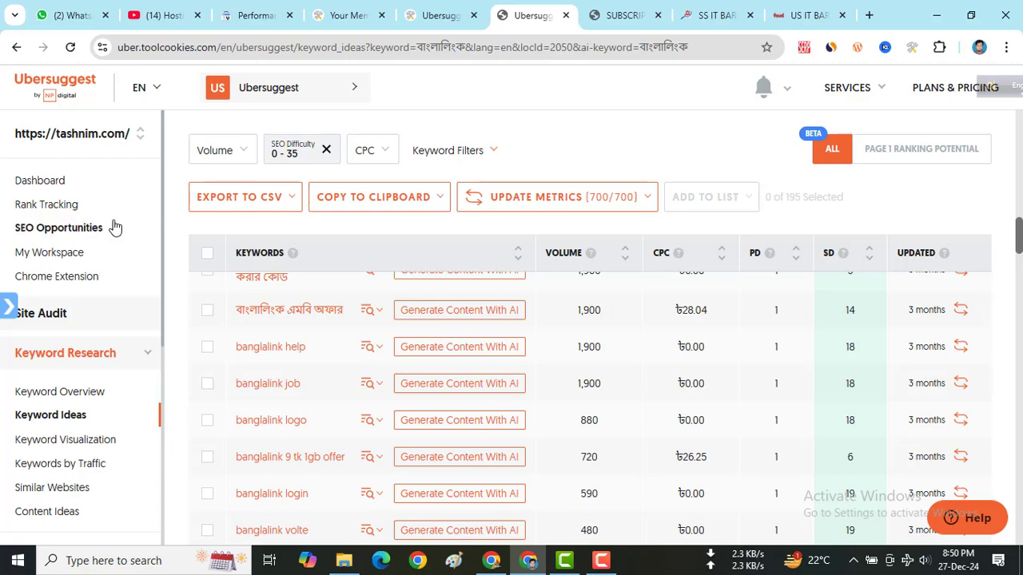
{"action": "scroll", "coordinate": [275, 379], "scroll_direction": "down", "scroll_amount": 2}
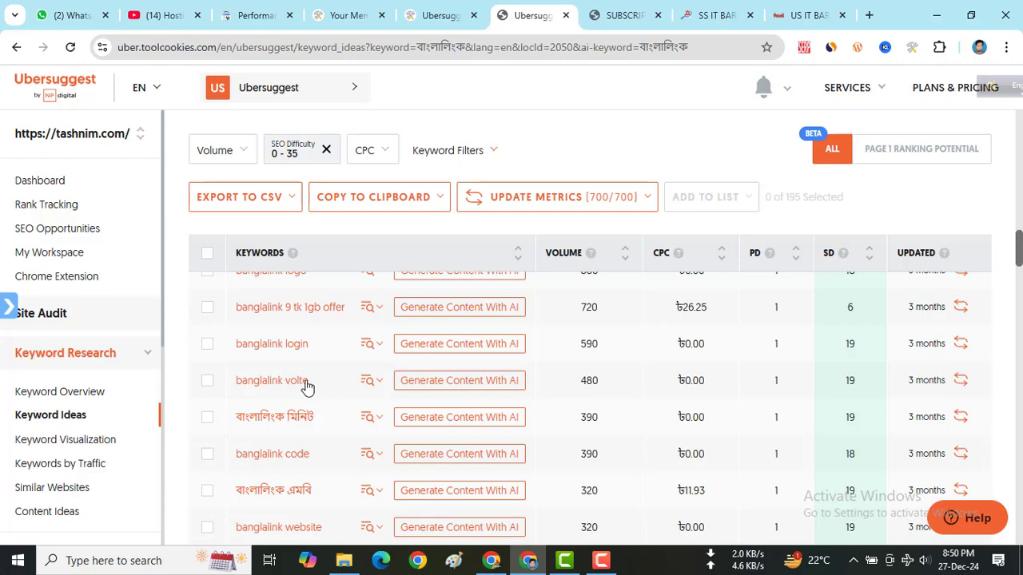
{"action": "scroll", "coordinate": [300, 394], "scroll_direction": "up", "scroll_amount": 1}
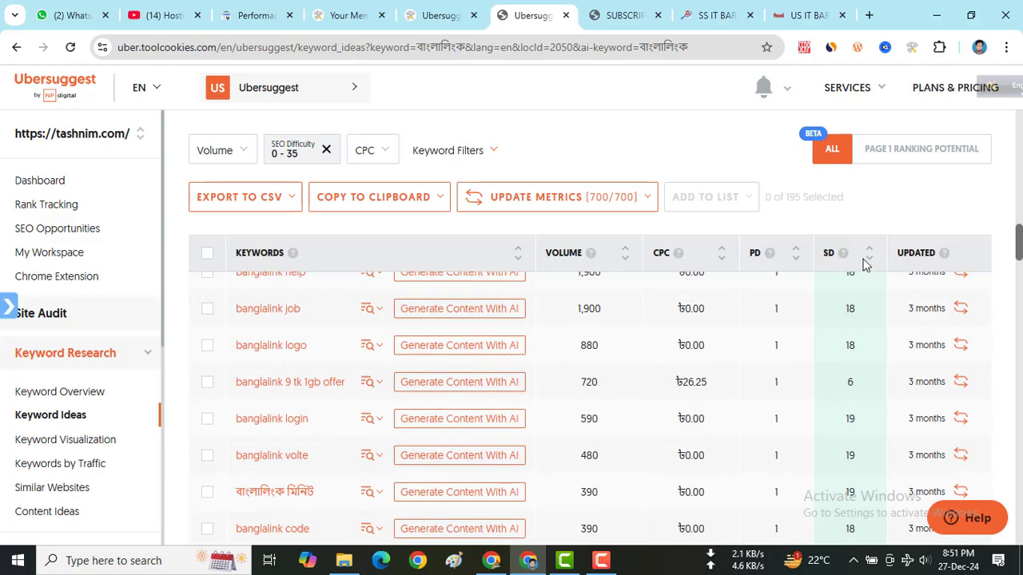
- Compare the SEO difficulty of banglalink job, banglalink logo and banglalink 9 tk 1gb offer, and check the offer keyword's CPC
{"action": "double_click", "coordinate": [848, 308]}
{"action": "double_click", "coordinate": [849, 345]}
{"action": "double_click", "coordinate": [848, 382]}
{"action": "left_click_drag", "start_coordinate": [710, 385], "coordinate": [678, 388]}
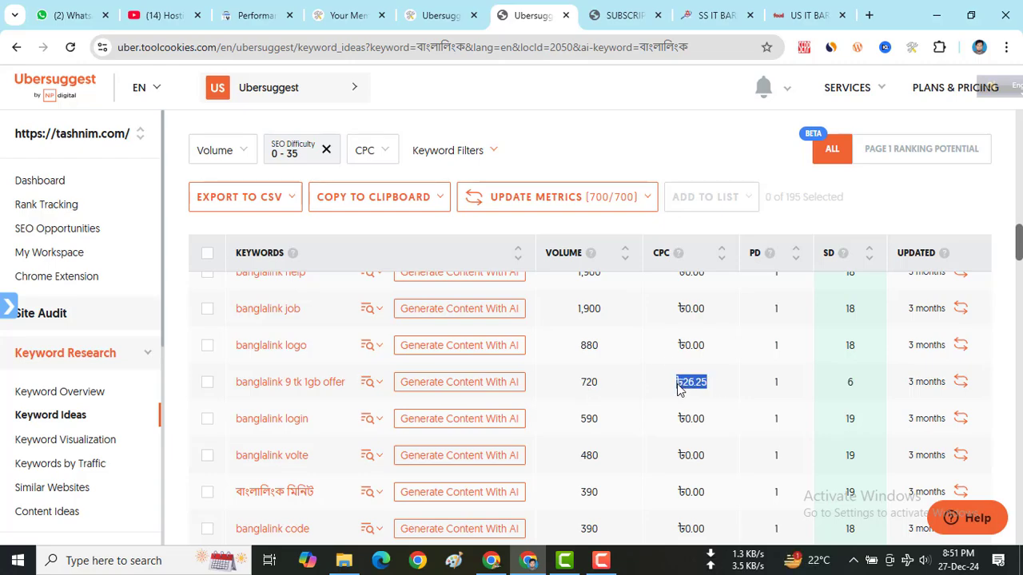
{"action": "left_click_drag", "start_coordinate": [866, 386], "coordinate": [847, 385]}
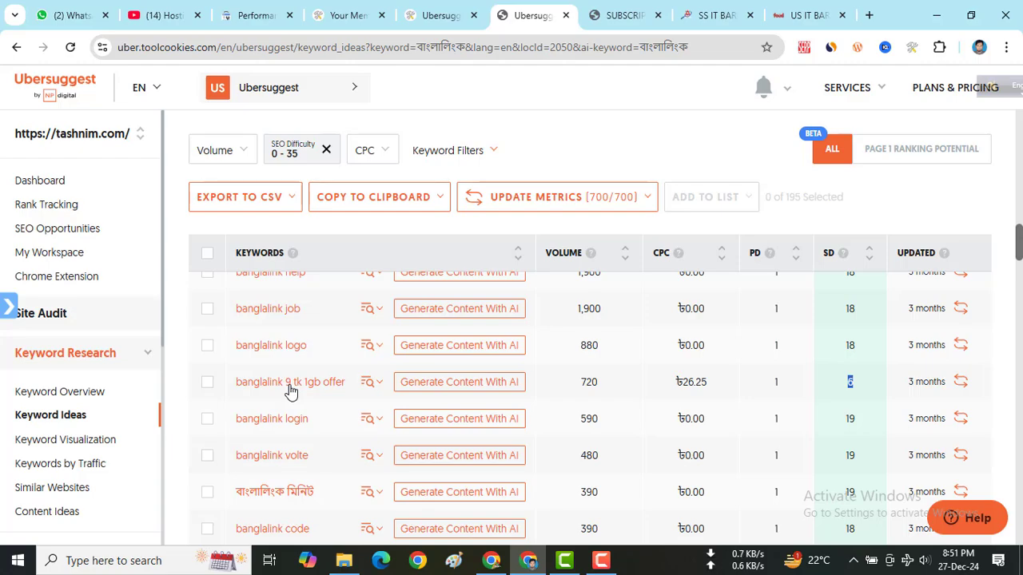
- Switch to the ssitbari.com blog and look through its published Banglalink number, MB and minute check posts
{"action": "left_click", "coordinate": [717, 15]}
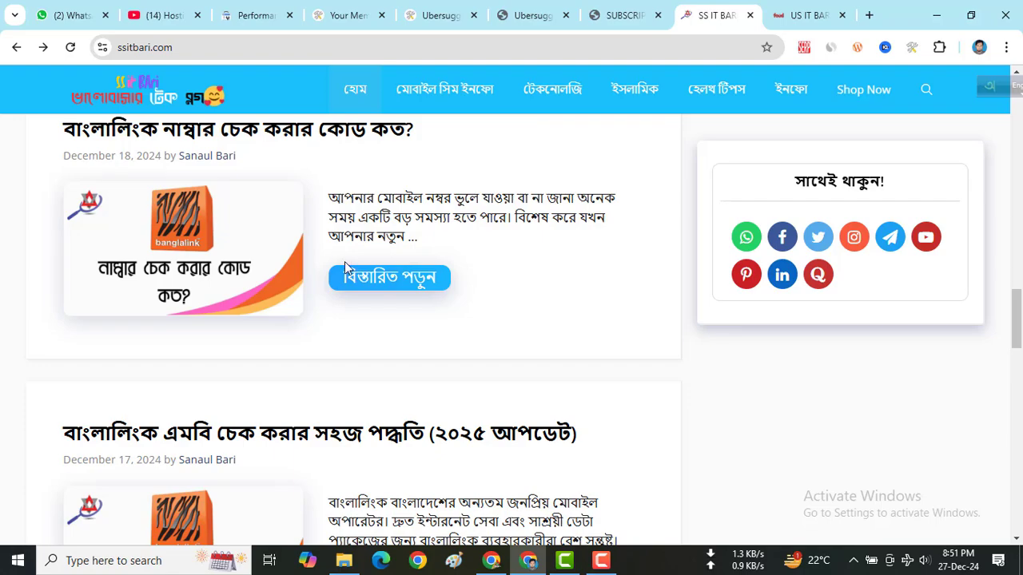
{"action": "scroll", "coordinate": [346, 268], "scroll_direction": "down", "scroll_amount": 3}
{"action": "scroll", "coordinate": [406, 291], "scroll_direction": "down", "scroll_amount": 2}
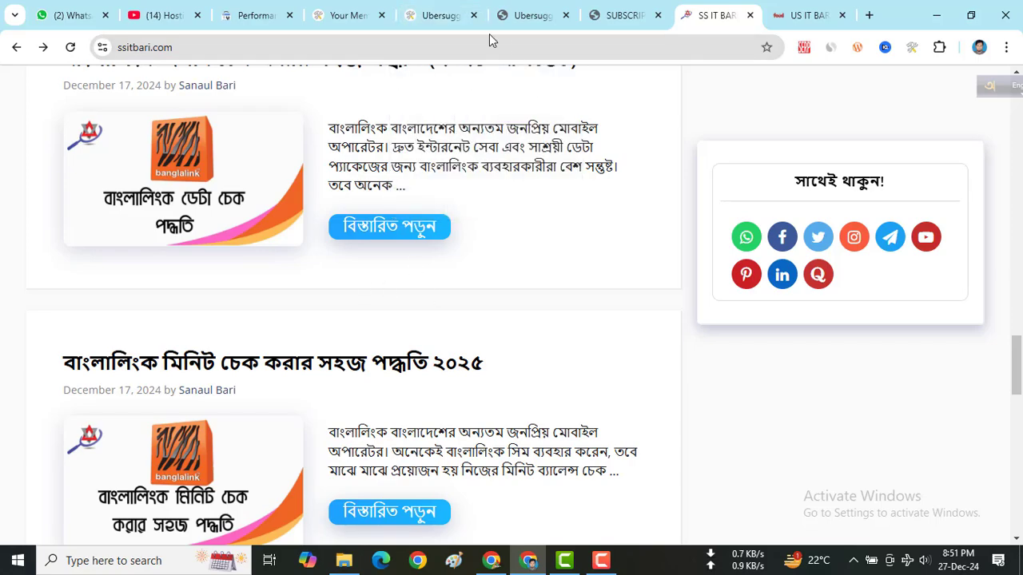
- Return to the Ubersuggest keyword ideas and examine the suggestions further down, such as বাংলালিংক মিনিট and বাংলালিংক এমবি
{"action": "left_click", "coordinate": [450, 11]}
{"action": "left_click", "coordinate": [531, 15]}
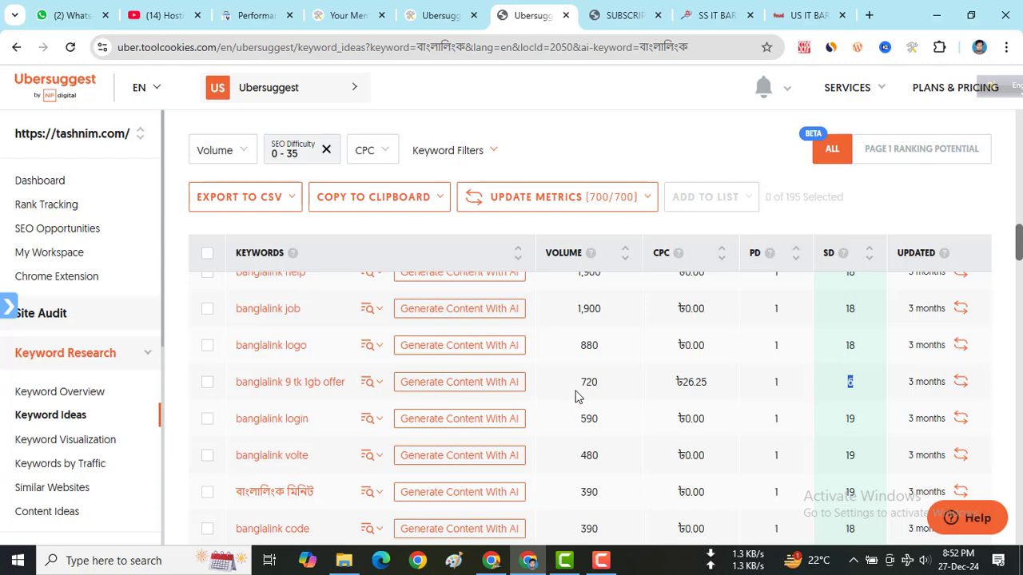
{"action": "scroll", "coordinate": [622, 401], "scroll_direction": "down", "scroll_amount": 1}
{"action": "scroll", "coordinate": [623, 400], "scroll_direction": "down", "scroll_amount": 3}
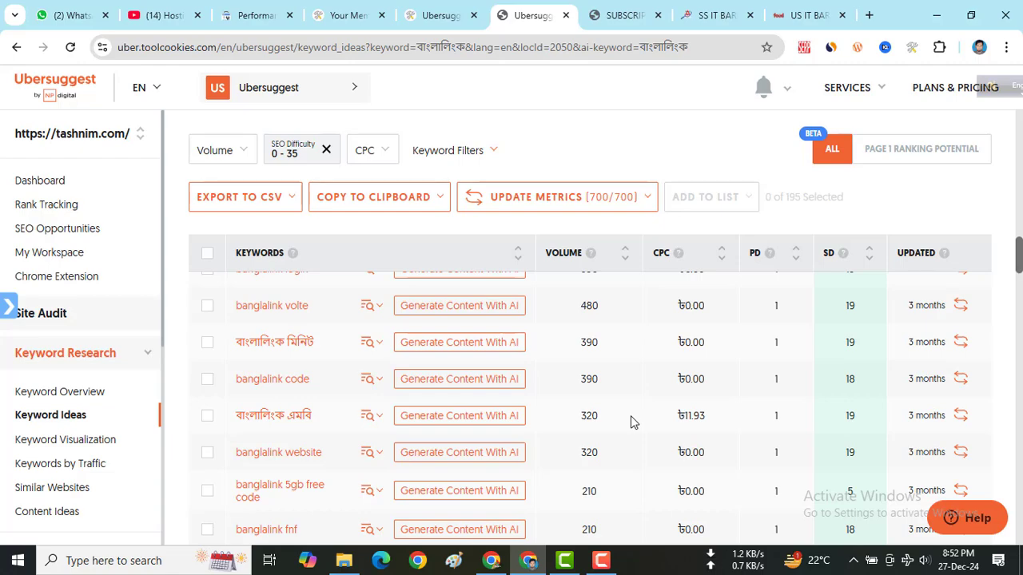
- Go back to the ssitbari.com blog and view the Banglalink minute check post and the post below it
{"action": "left_click", "coordinate": [713, 21]}
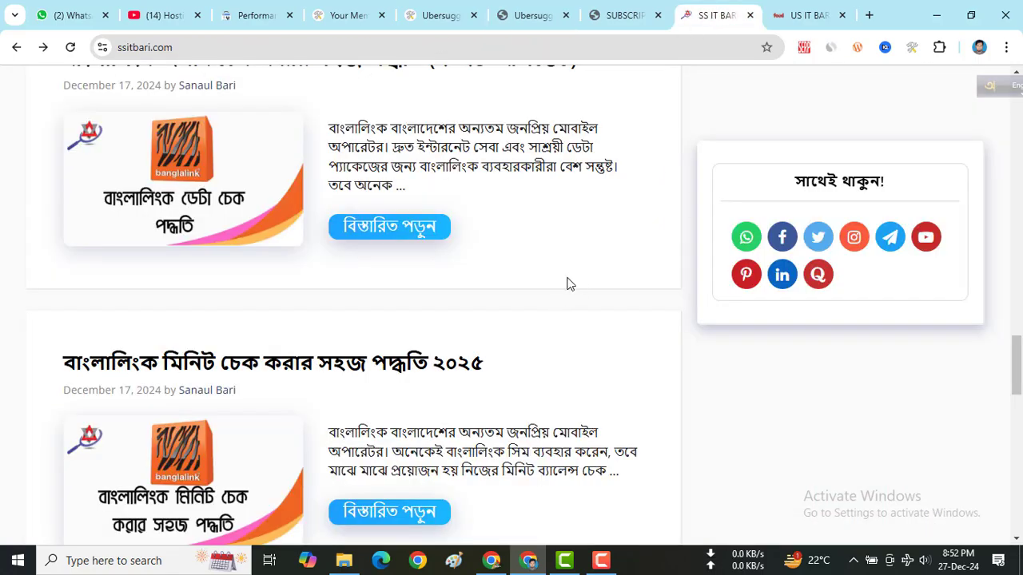
{"action": "scroll", "coordinate": [568, 284], "scroll_direction": "down", "scroll_amount": 2}
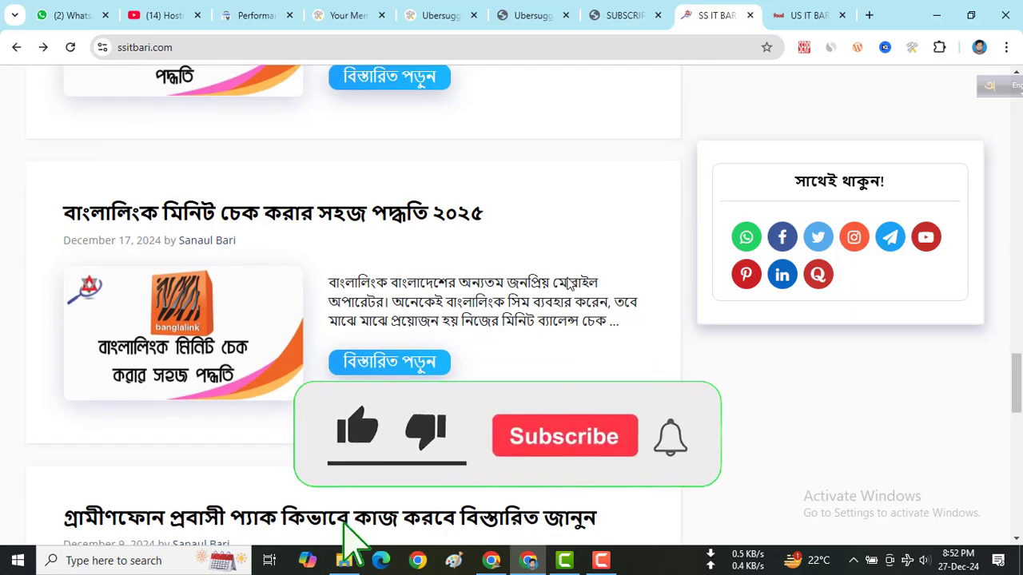